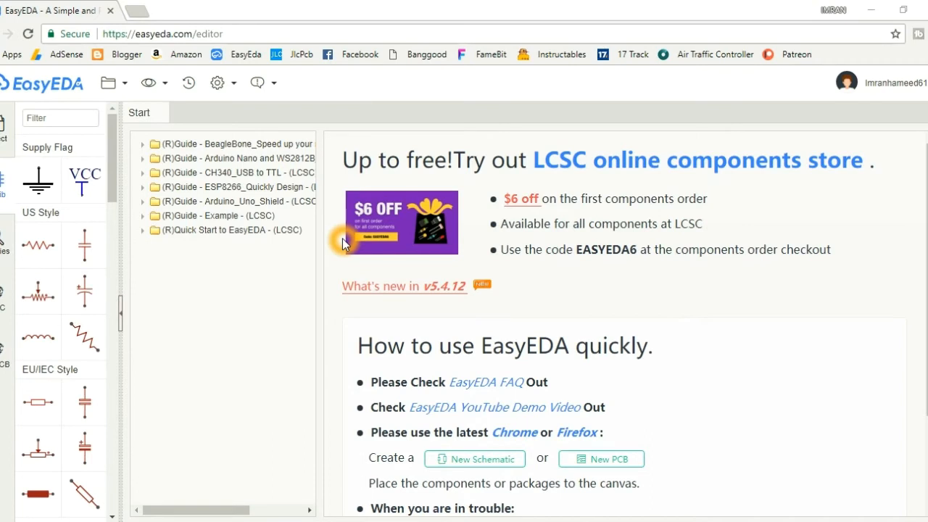
# - Create a new schematic
pyautogui.moveTo(856, 86)
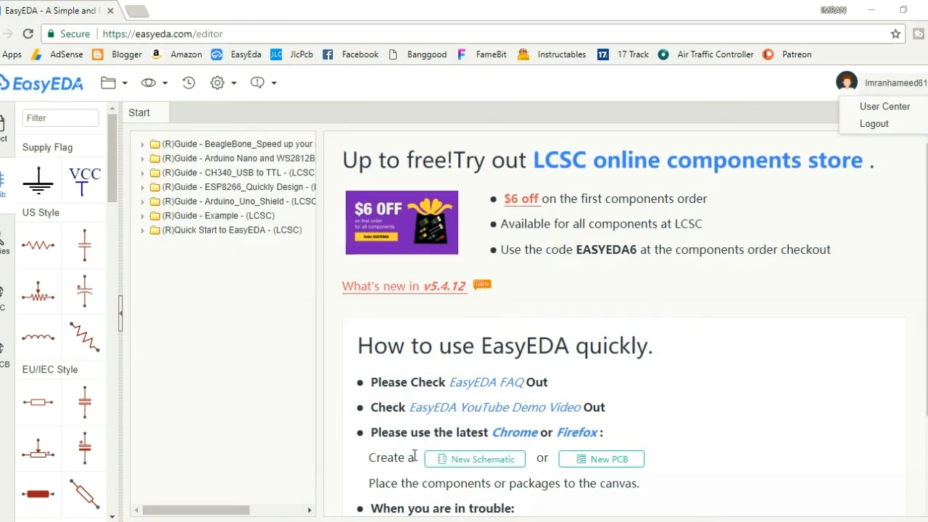
pyautogui.click(480, 464)
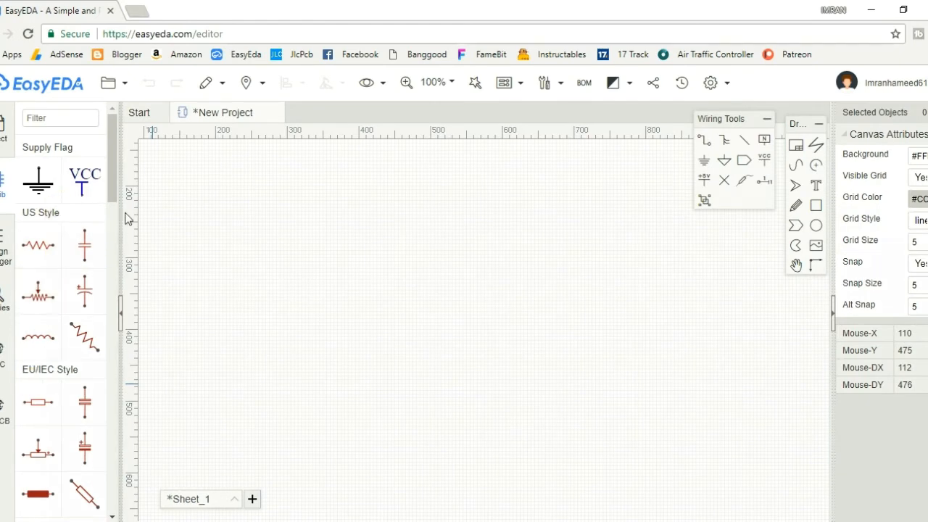
pyautogui.moveTo(114, 187); pyautogui.dragTo(82, 336)
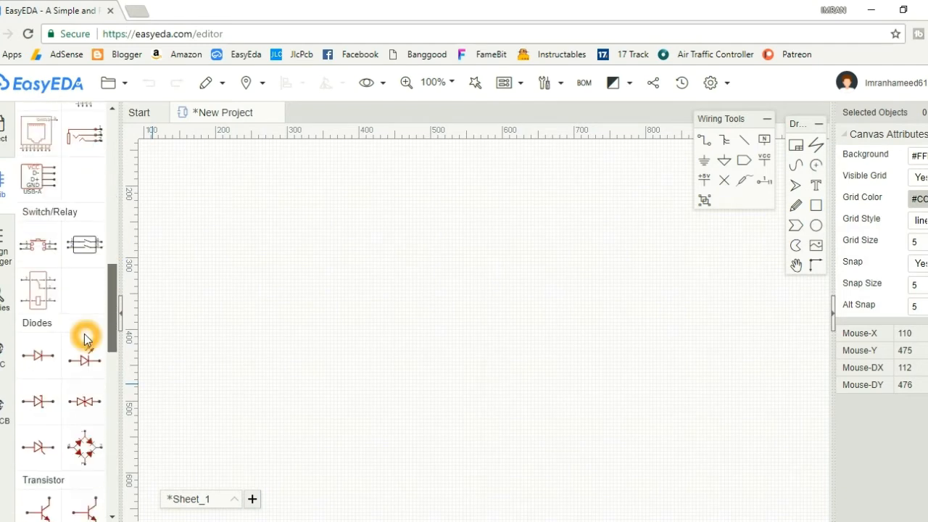
# - Search the schematic libraries for "ne 555", preview the IC_555-SOIC8 and IC_555 parts, and close the search
pyautogui.click(3, 312)
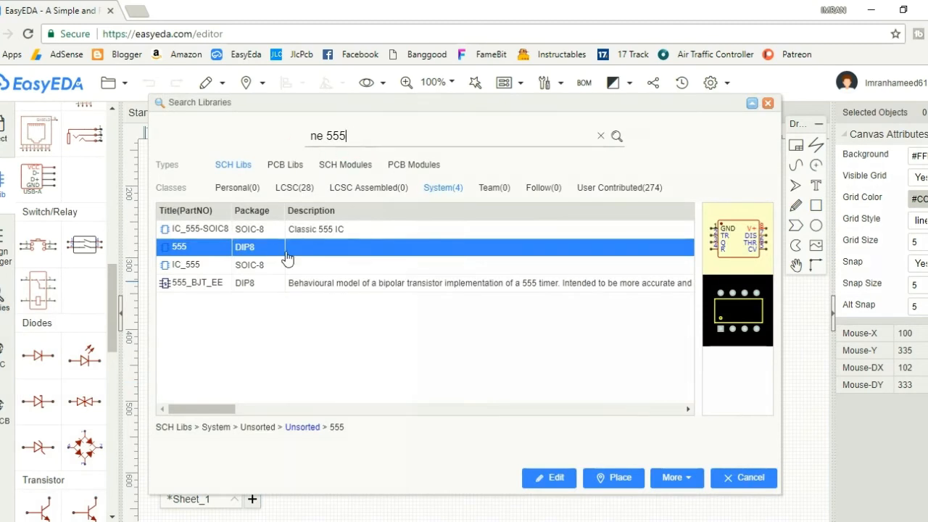
pyautogui.click(246, 230)
pyautogui.click(230, 265)
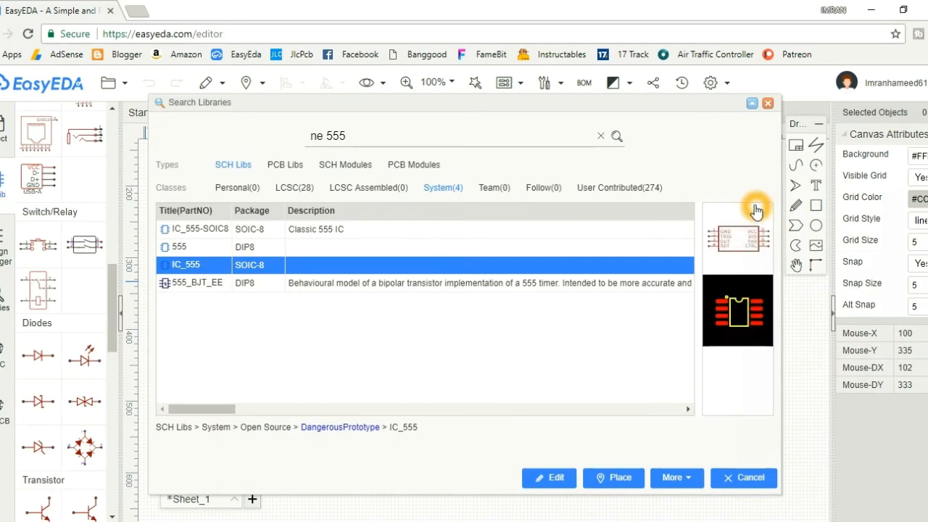
pyautogui.press('Escape')
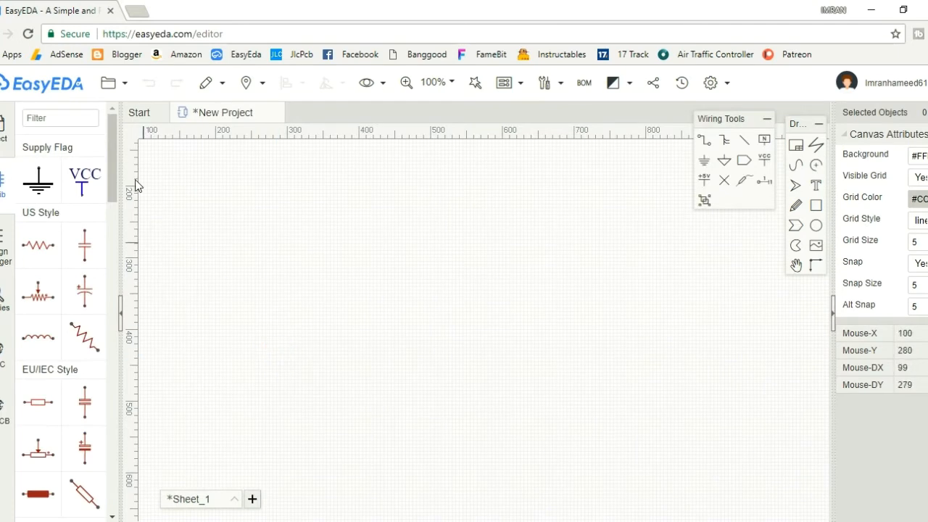
# - Place four 1N4007RLG diodes upright in a horizontal row near the middle of the sheet
pyautogui.moveTo(114, 182); pyautogui.dragTo(123, 332)
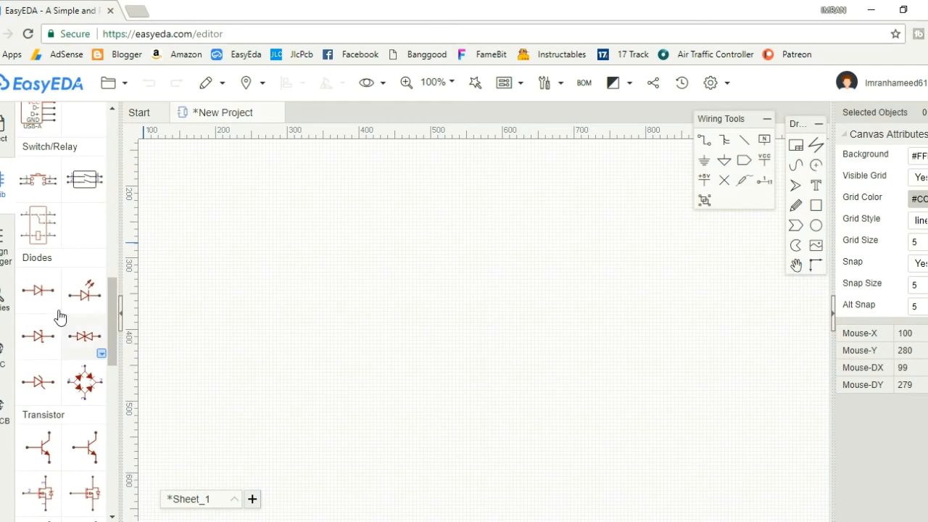
pyautogui.moveTo(56, 307); pyautogui.dragTo(87, 330)
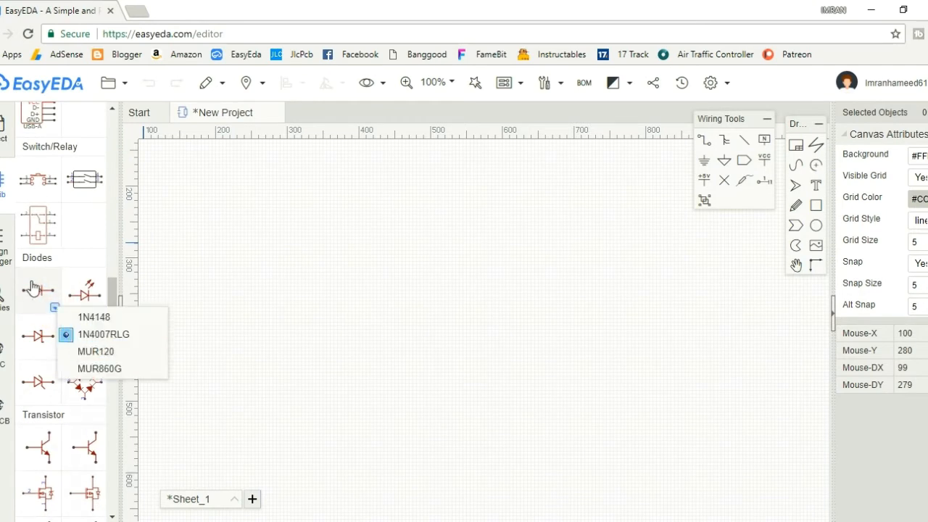
pyautogui.click(86, 338)
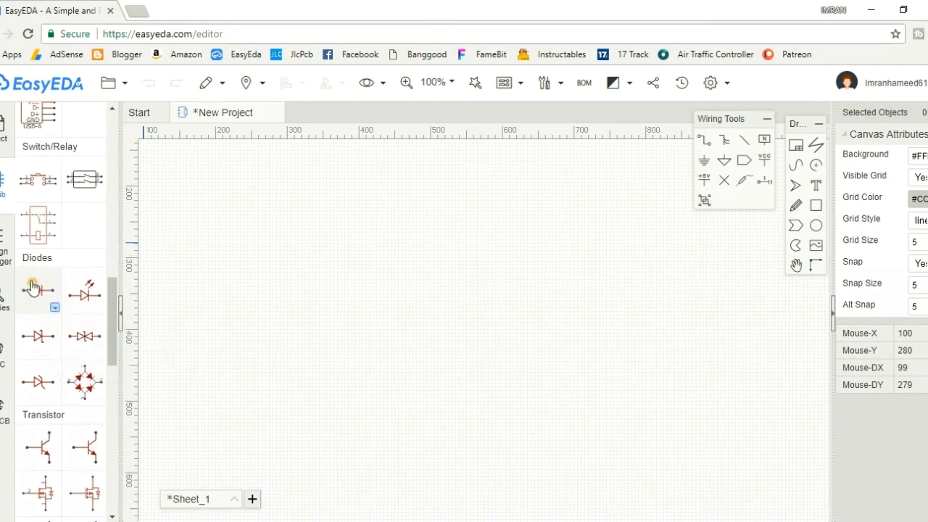
pyautogui.click(348, 255)
pyautogui.click(376, 256)
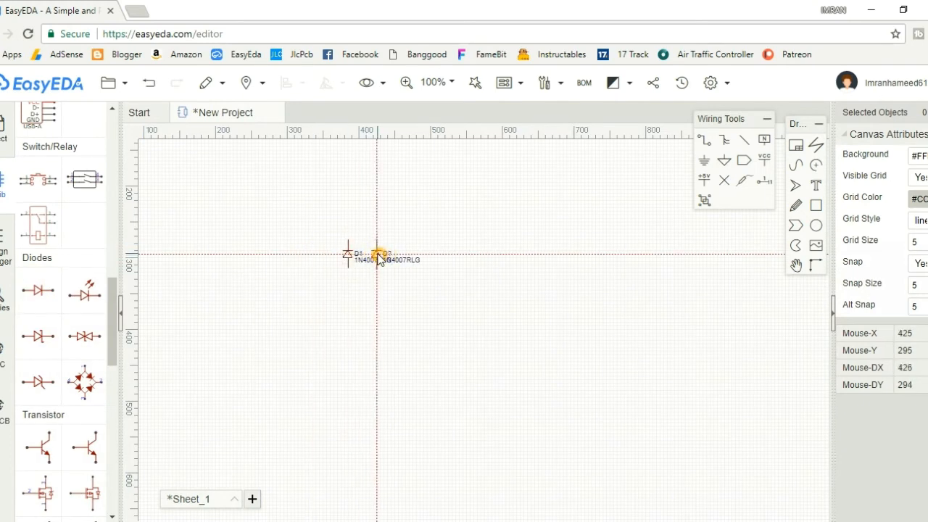
pyautogui.click(409, 255)
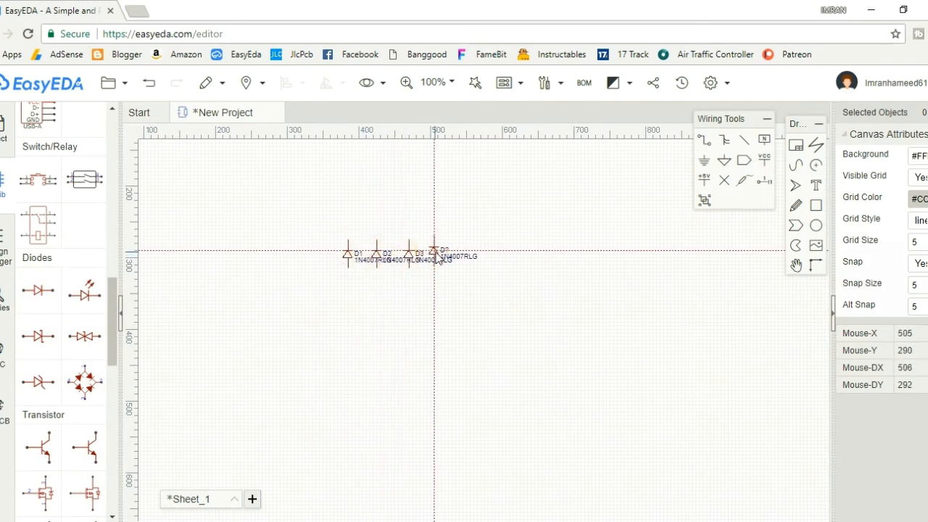
pyautogui.click(438, 256)
pyautogui.press('Escape')
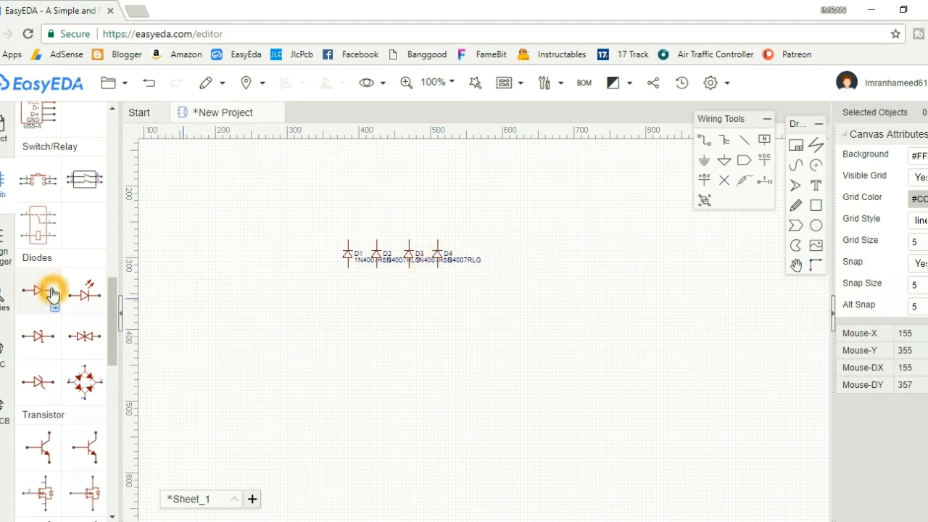
# - Place one 5 mm LED to the right of the diode row
pyautogui.click(93, 296)
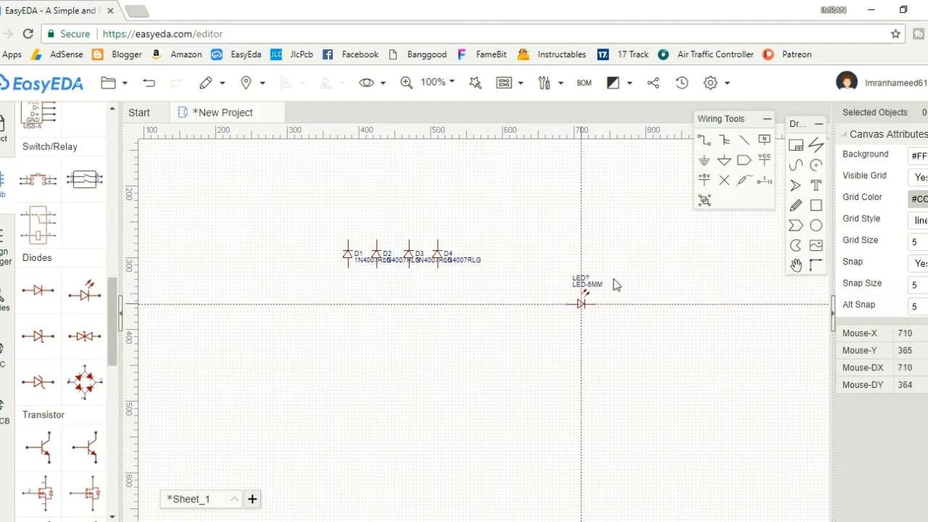
pyautogui.click(583, 259)
pyautogui.rightClick(406, 321)
# - Place a vertical US-style 1k resistor just below the LED's right end
pyautogui.moveTo(114, 326); pyautogui.dragTo(114, 156)
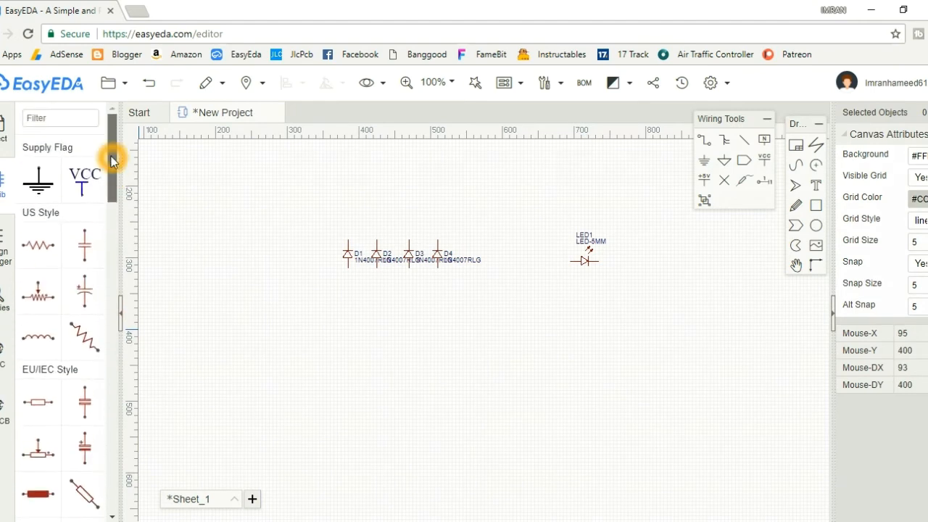
pyautogui.click(29, 249)
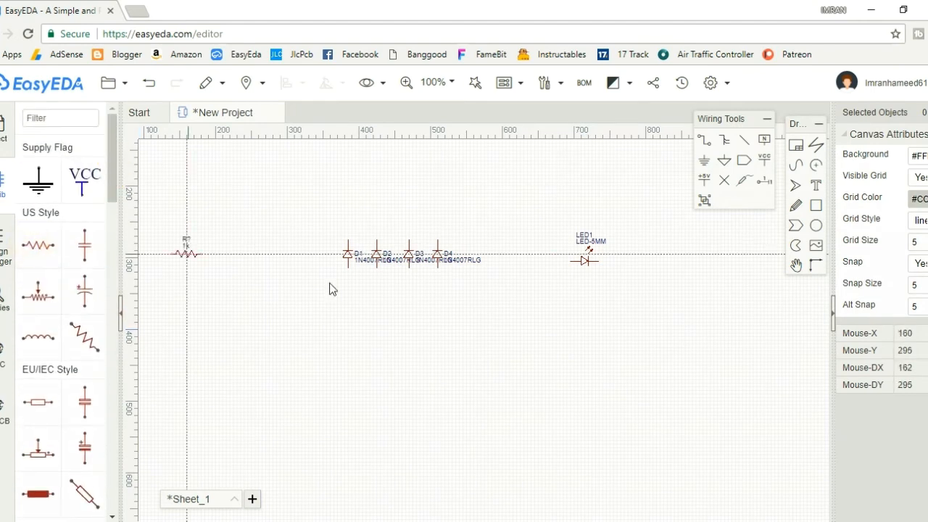
pyautogui.click(601, 282)
pyautogui.rightClick(688, 315)
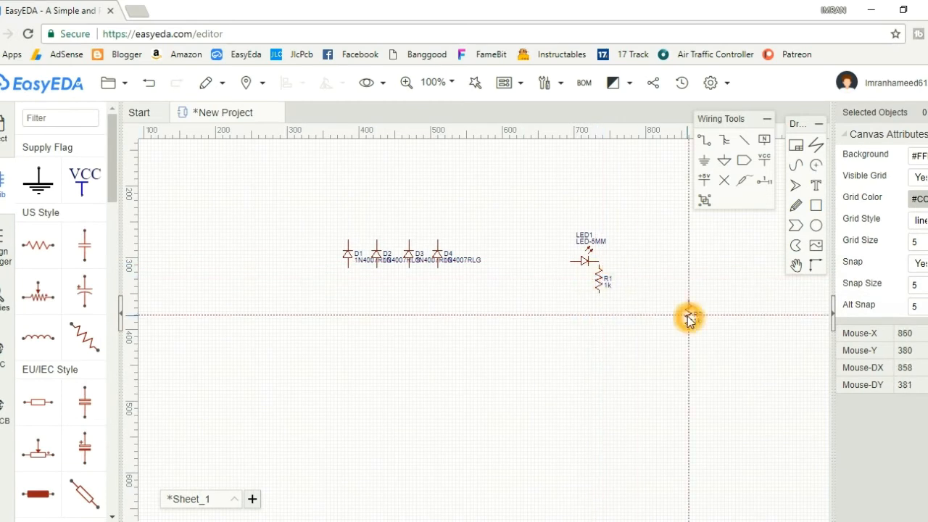
# - Find a 470uF 16V 8*12 electrolytic capacitor by searching "16 v 470 uf" and place it below the diode row
pyautogui.click(166, 255)
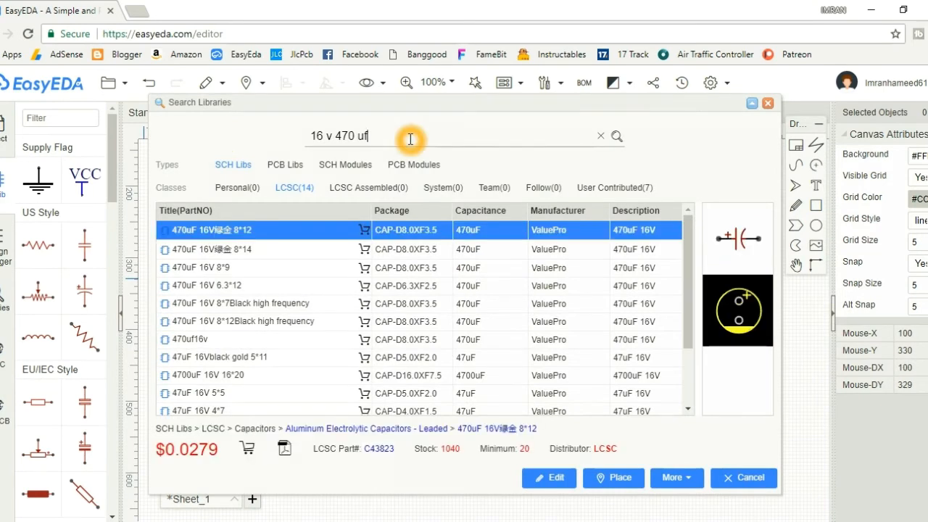
pyautogui.click(604, 484)
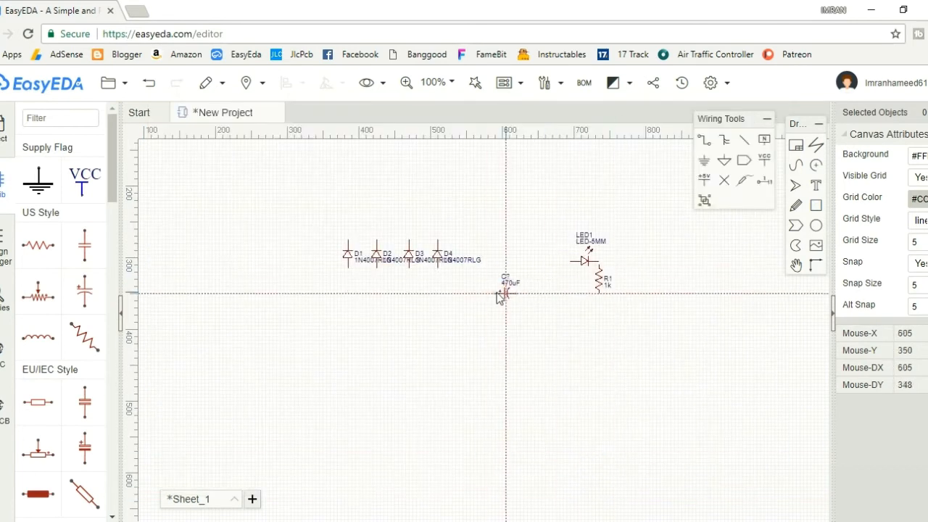
pyautogui.click(475, 338)
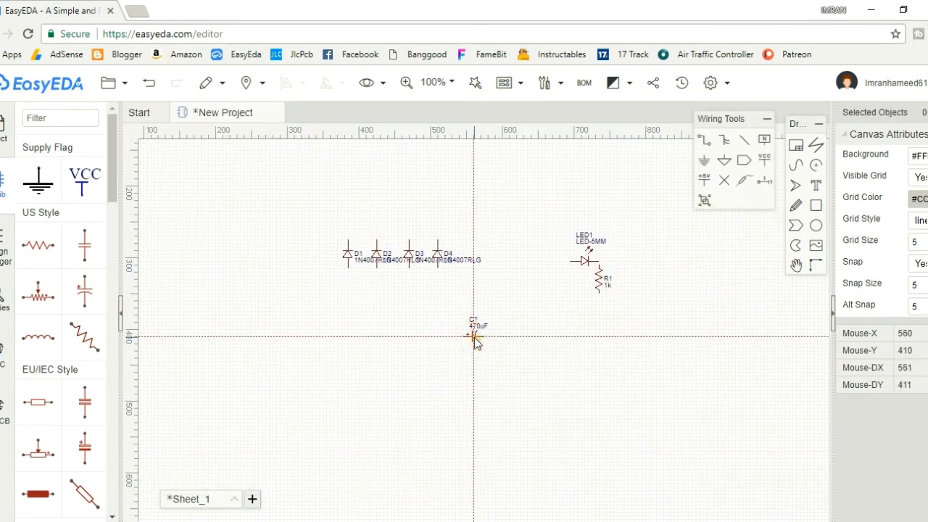
pyautogui.rightClick(310, 338)
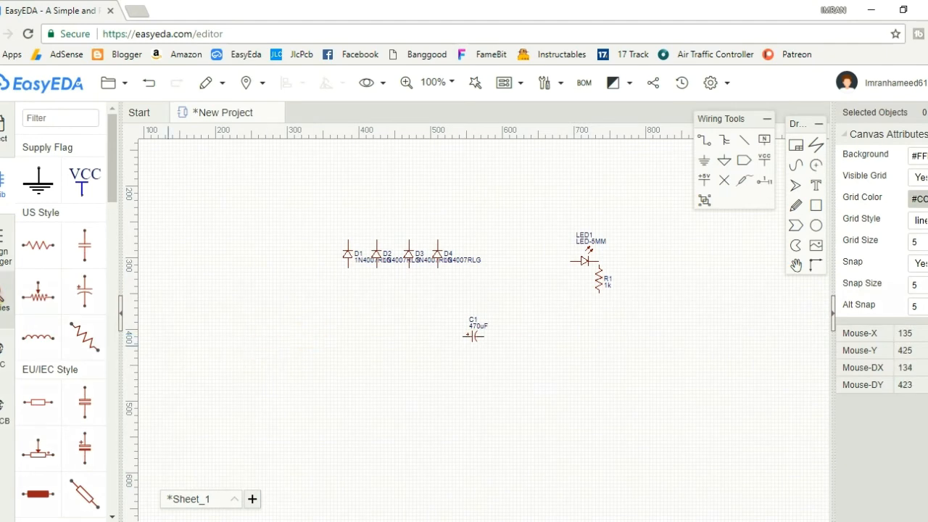
# - Search the component libraries again for "16v 470uf"
pyautogui.click(3, 294)
pyautogui.moveTo(373, 136); pyautogui.dragTo(307, 138)
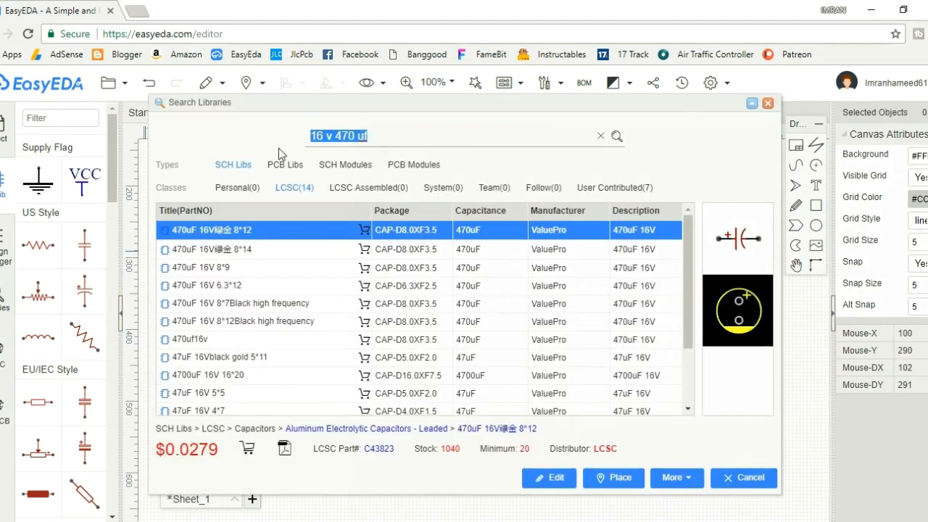
pyautogui.press('BackSpace')
pyautogui.write('16v 470uf')
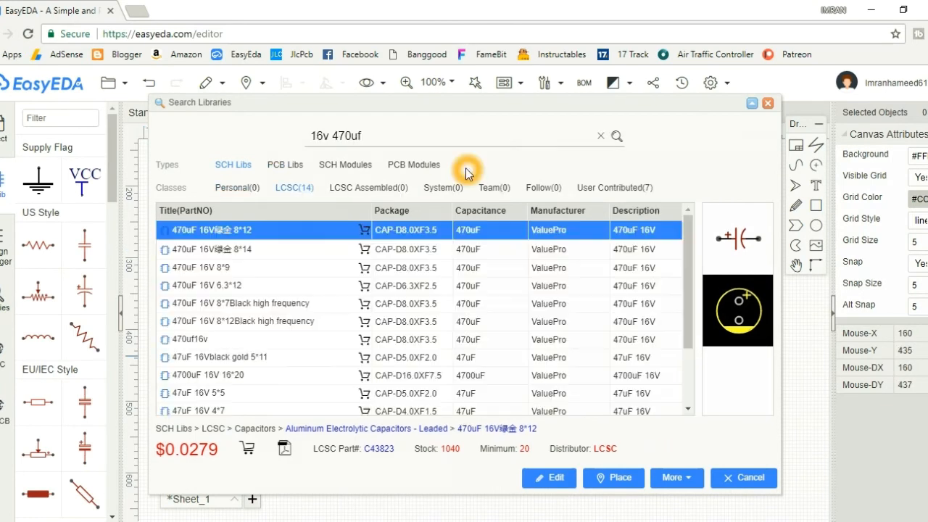
# - Search the libraries for "5.08 mm terminal blocks" and check the System and User Contributed results, previewing Terminal Blocks 4
pyautogui.tripleClick(445, 138)
pyautogui.press('BackSpace')
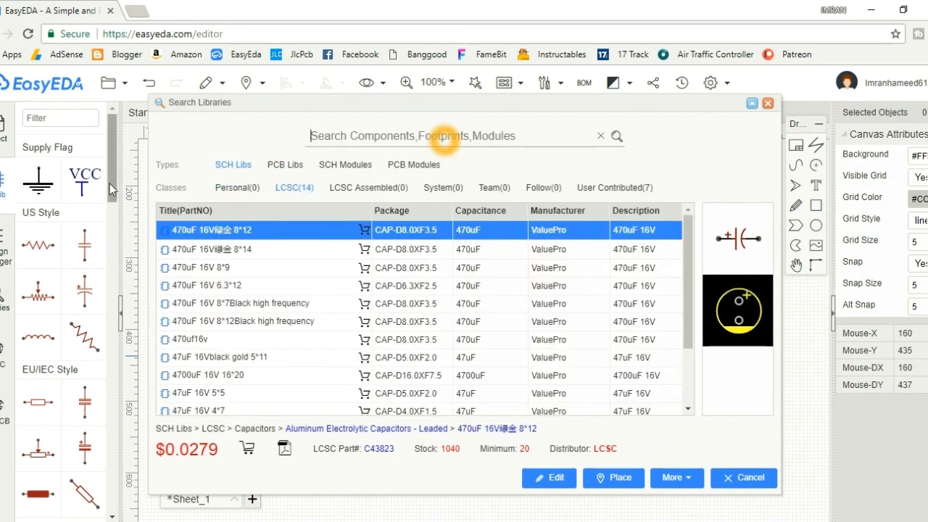
pyautogui.write('5.08 mm terminal blo')
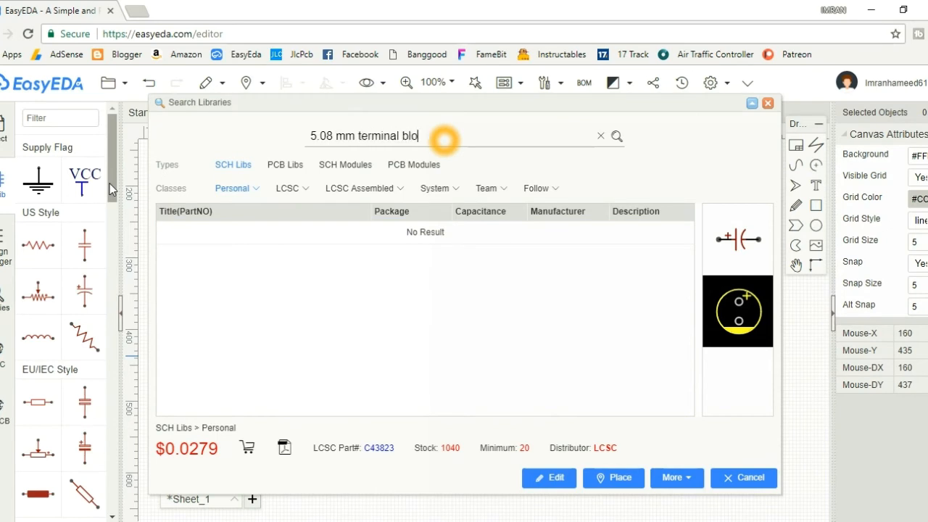
pyautogui.write('s')
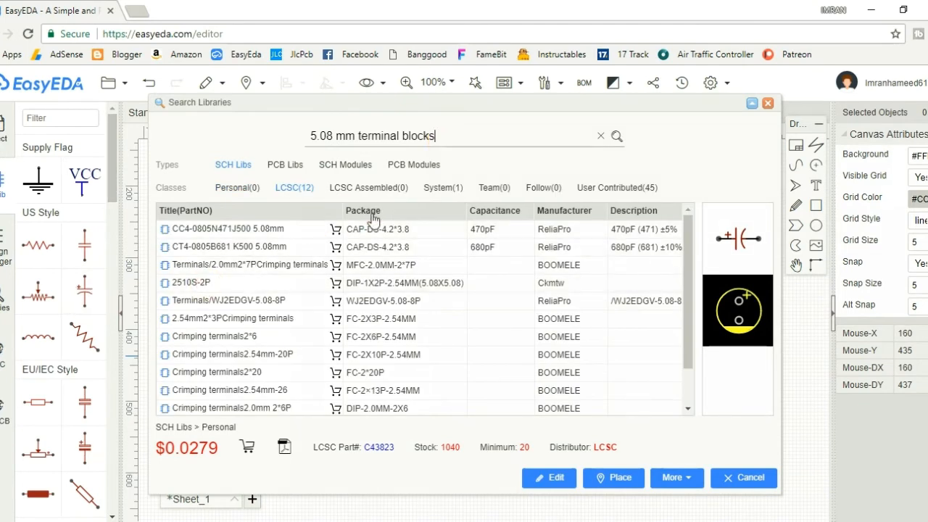
pyautogui.click(443, 187)
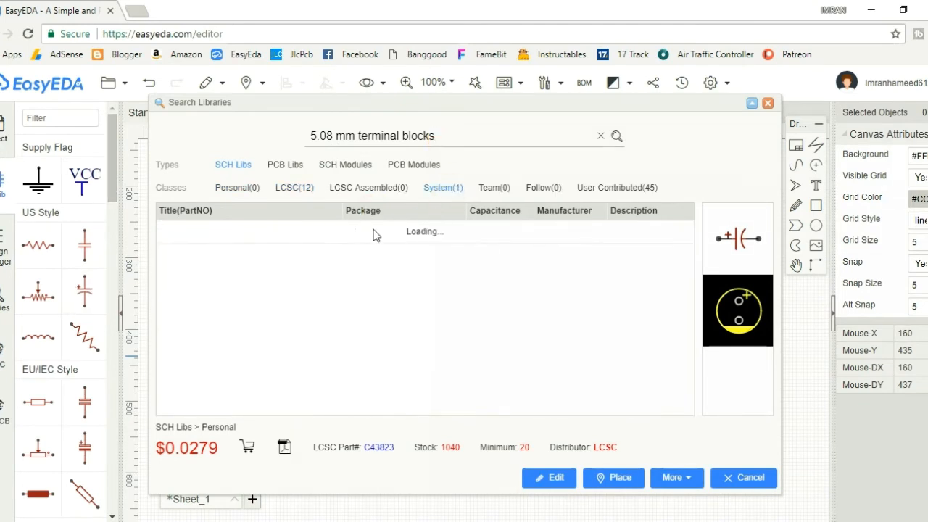
pyautogui.click(330, 233)
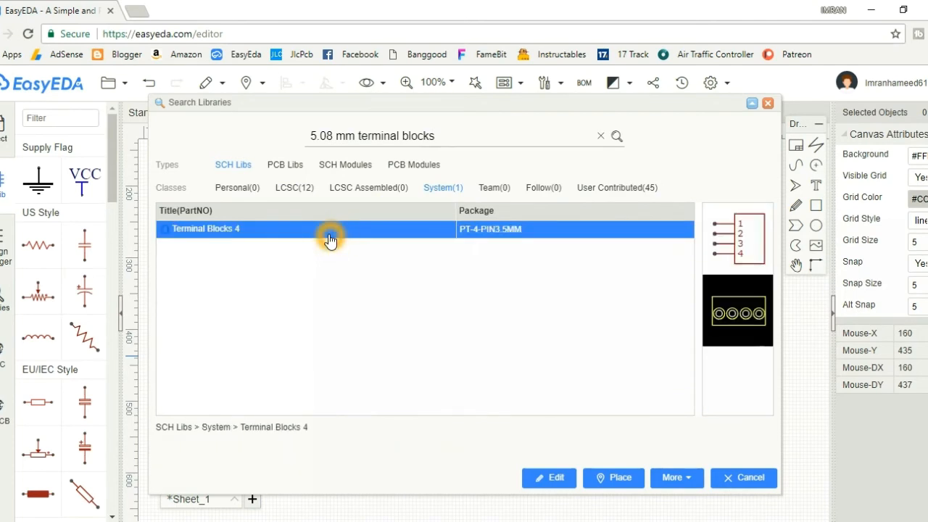
pyautogui.click(619, 190)
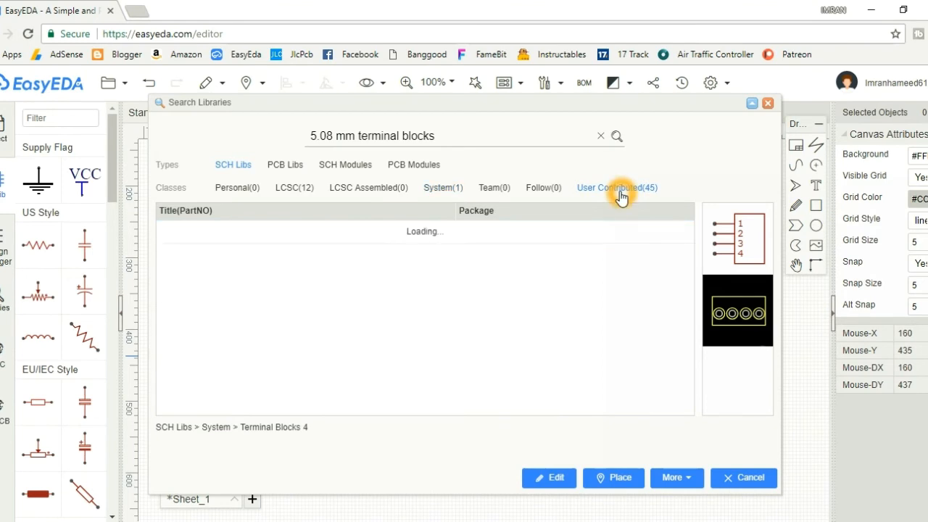
# - From the "terminal block 2 pin 5.08 mm" results, place two CON_TERMINAL_BLOCK_02 connectors, one on each side of the circuit
pyautogui.click(291, 250)
pyautogui.click(291, 263)
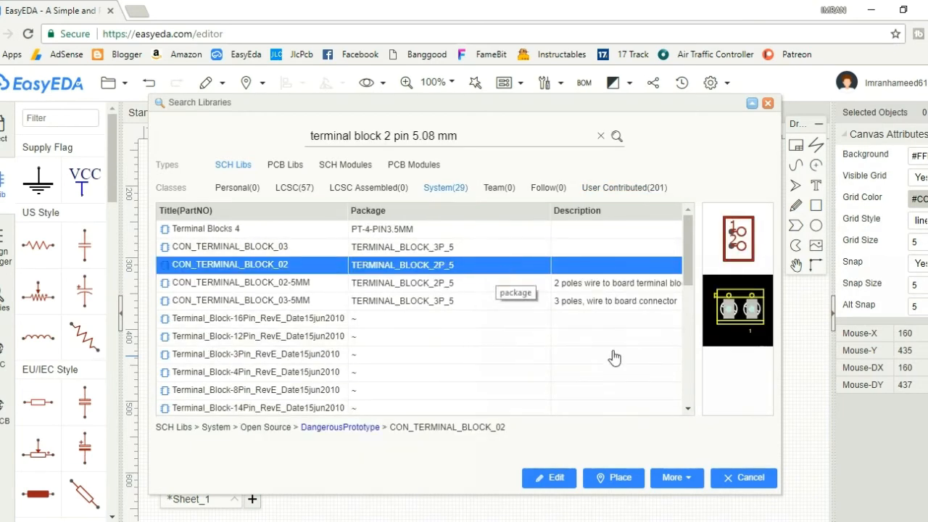
pyautogui.click(609, 478)
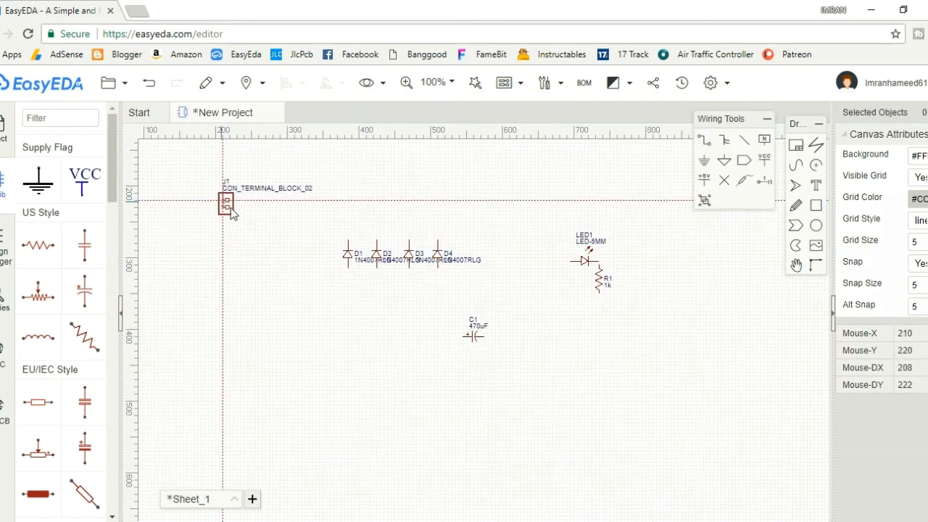
pyautogui.click(232, 210)
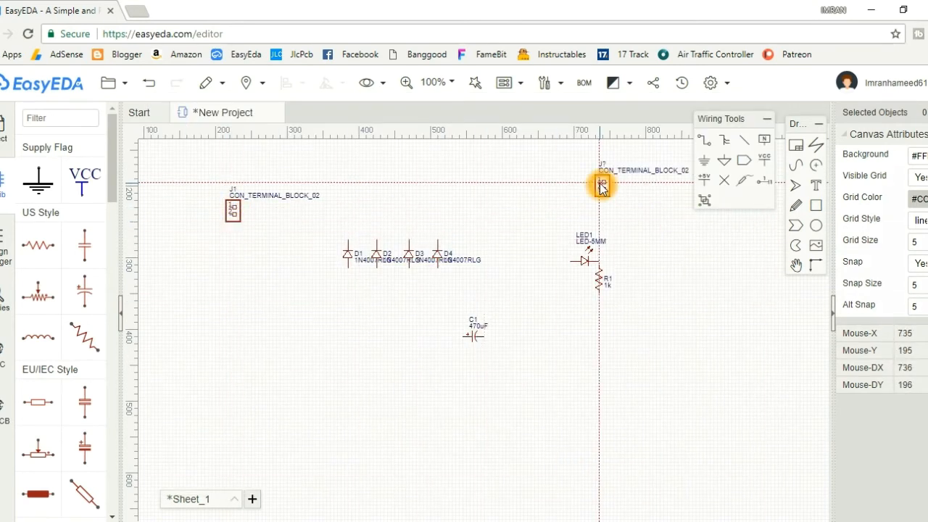
pyautogui.click(641, 202)
pyautogui.rightClick(445, 211)
pyautogui.click(444, 212)
pyautogui.click(574, 274)
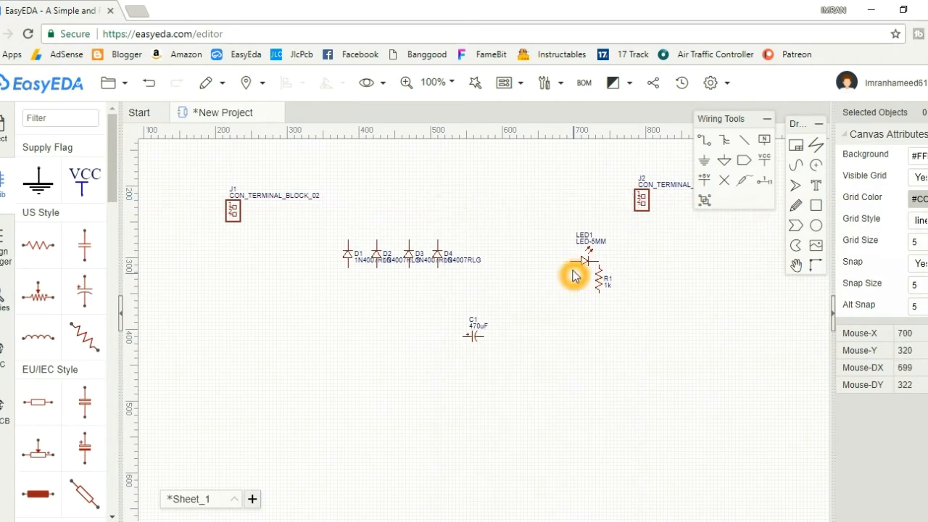
pyautogui.click(623, 159)
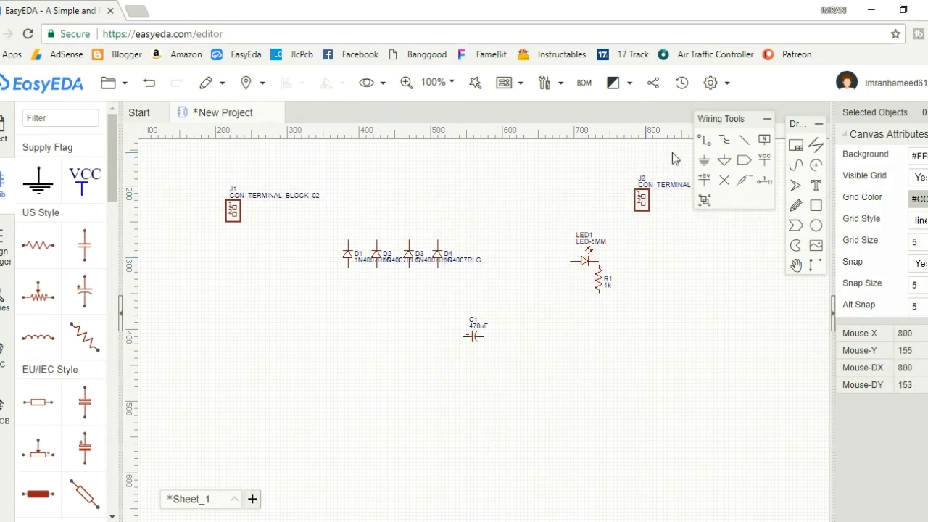
pyautogui.click(711, 83)
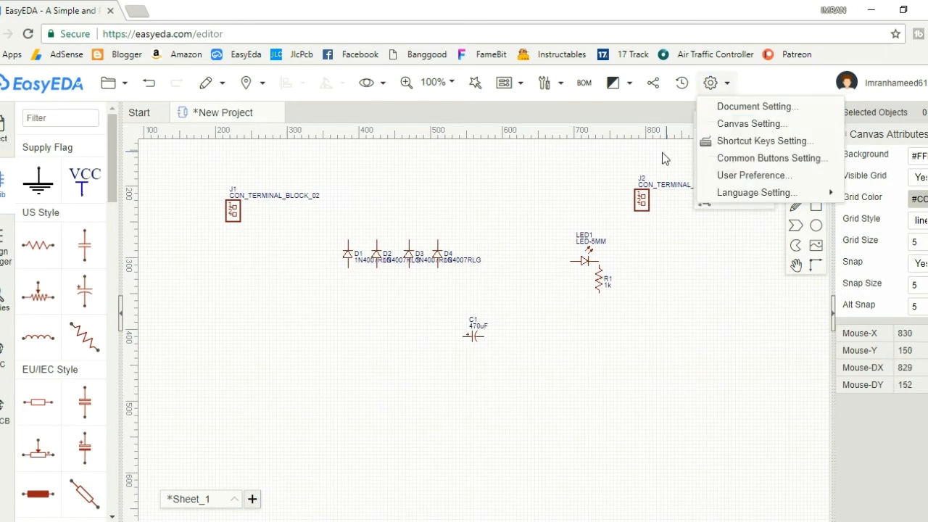
pyautogui.click(663, 155)
pyautogui.click(707, 147)
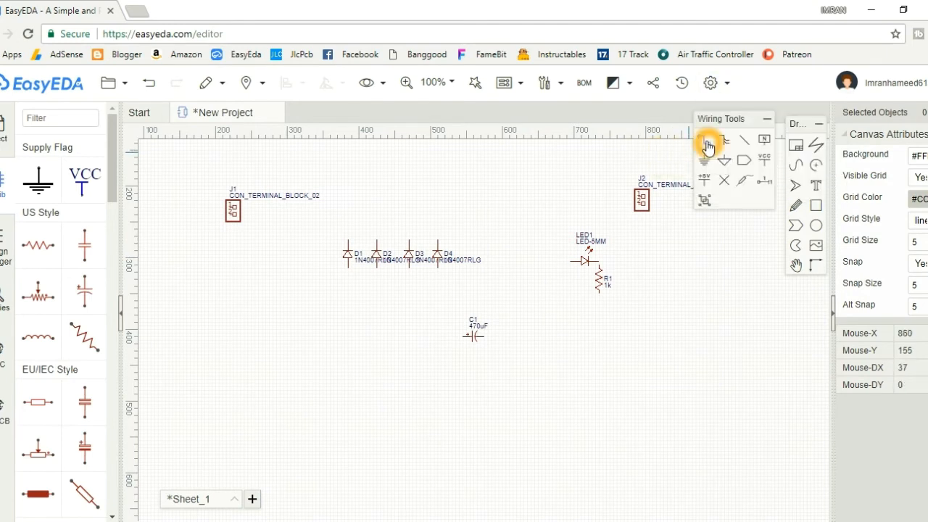
pyautogui.click(675, 185)
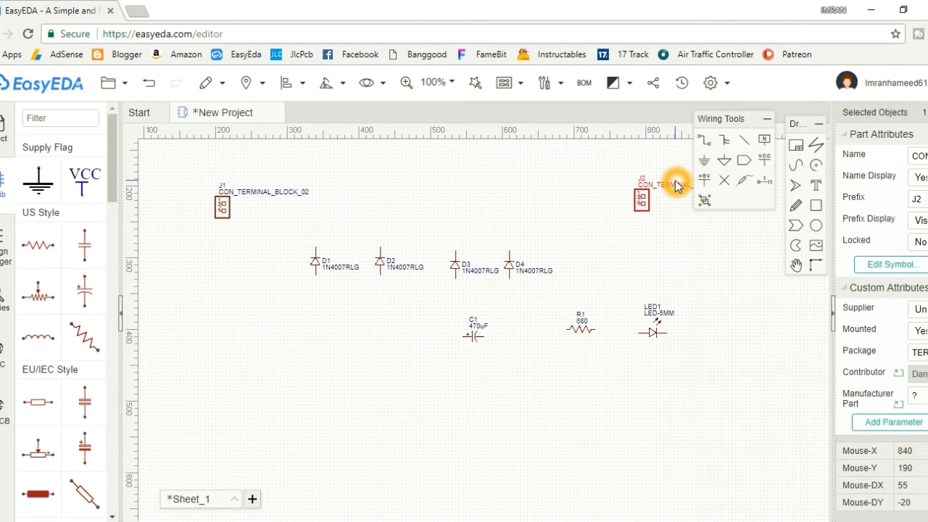
pyautogui.click(604, 277)
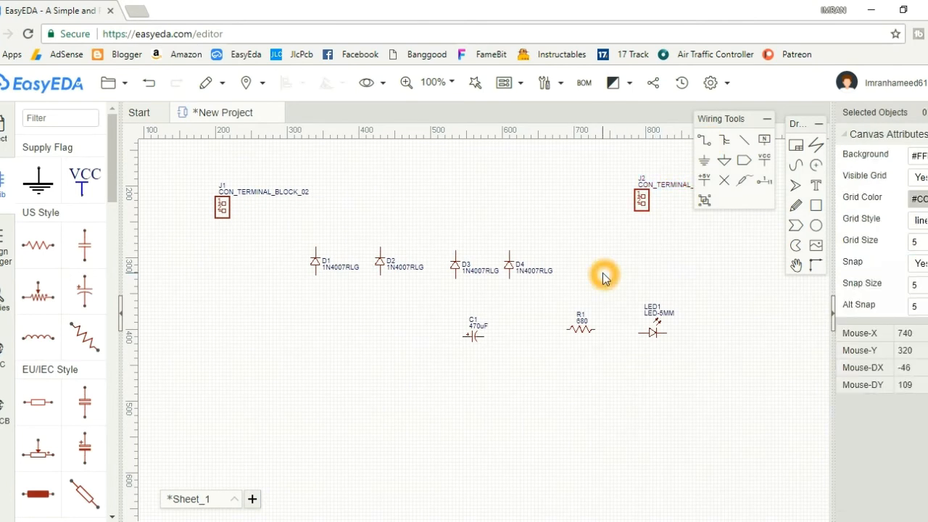
pyautogui.click(645, 203)
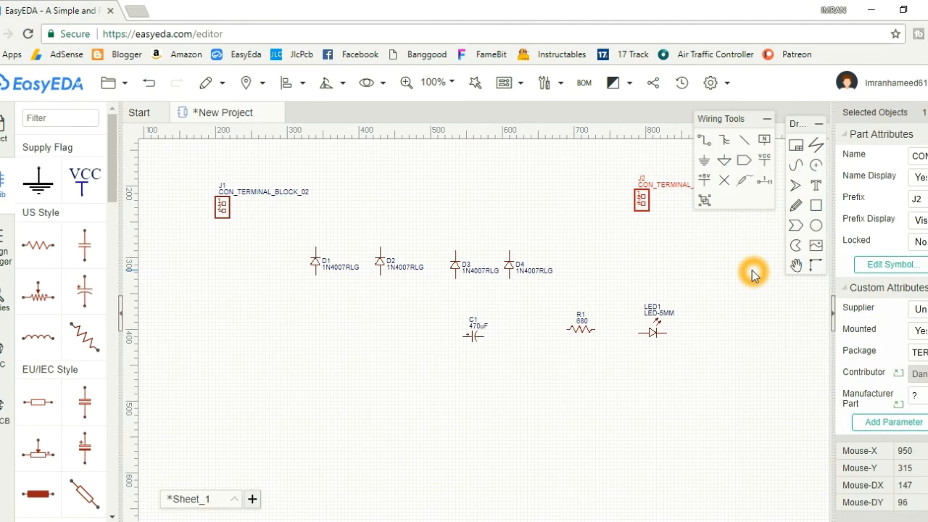
# - Wire the upper pin of D1 to the upper pin of D2, and the lower pin of D3 to the lower pin of D4
pyautogui.click(706, 143)
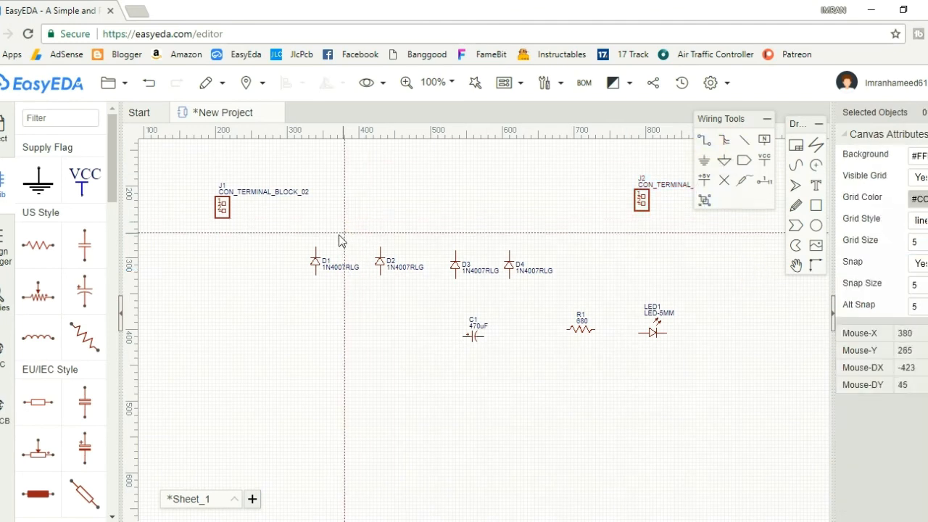
pyautogui.click(320, 255)
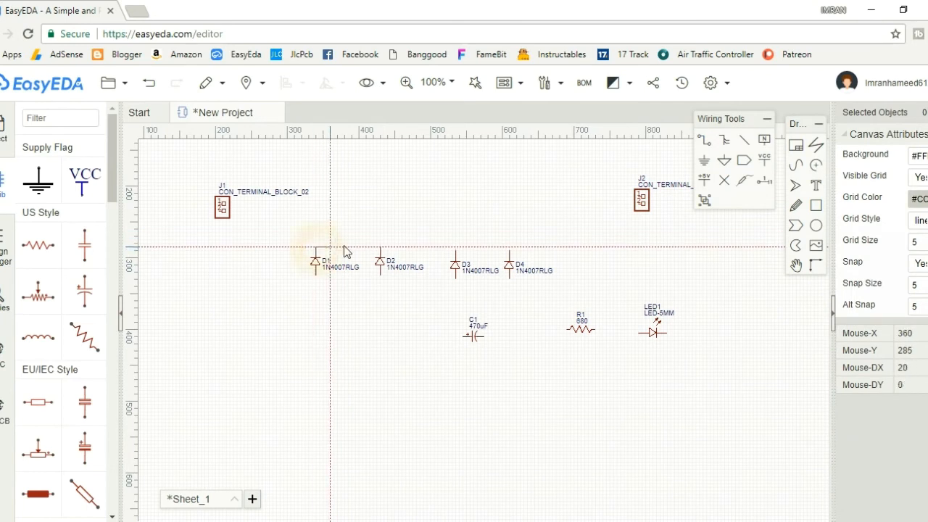
pyautogui.click(379, 246)
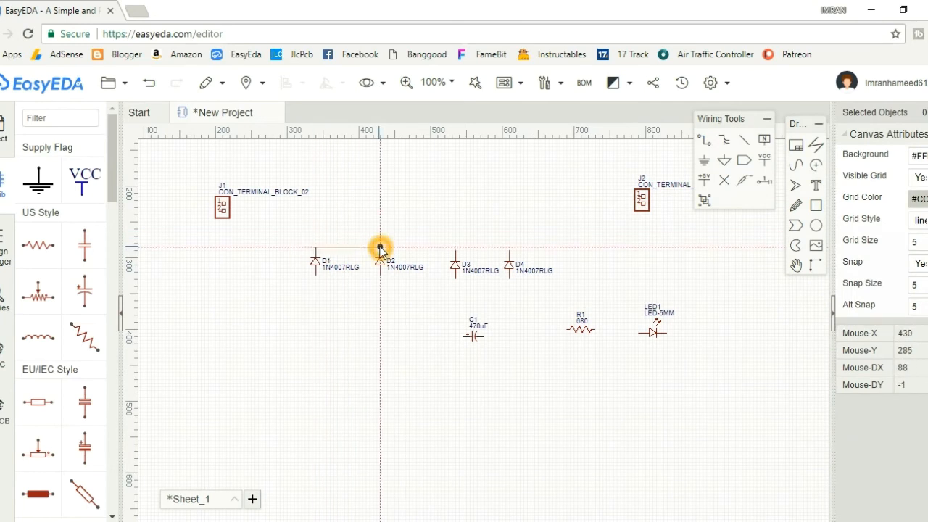
pyautogui.click(455, 279)
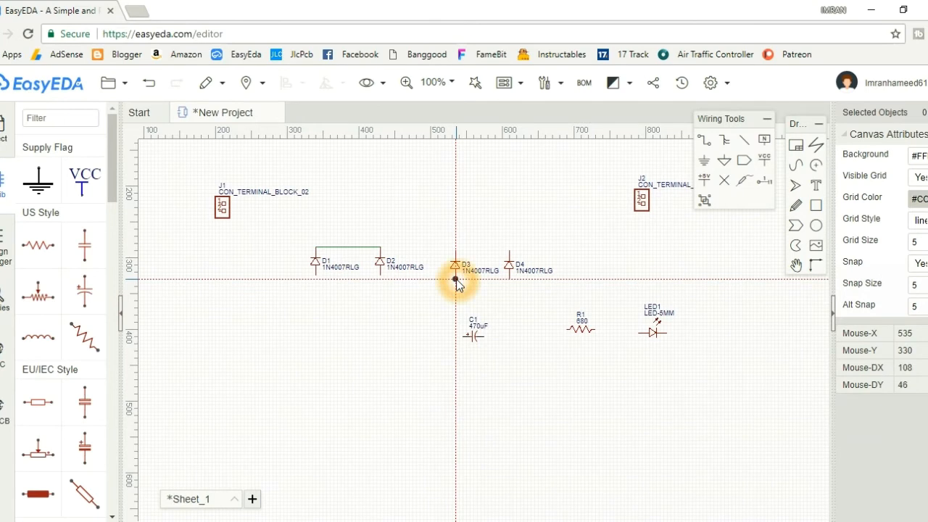
pyautogui.click(508, 279)
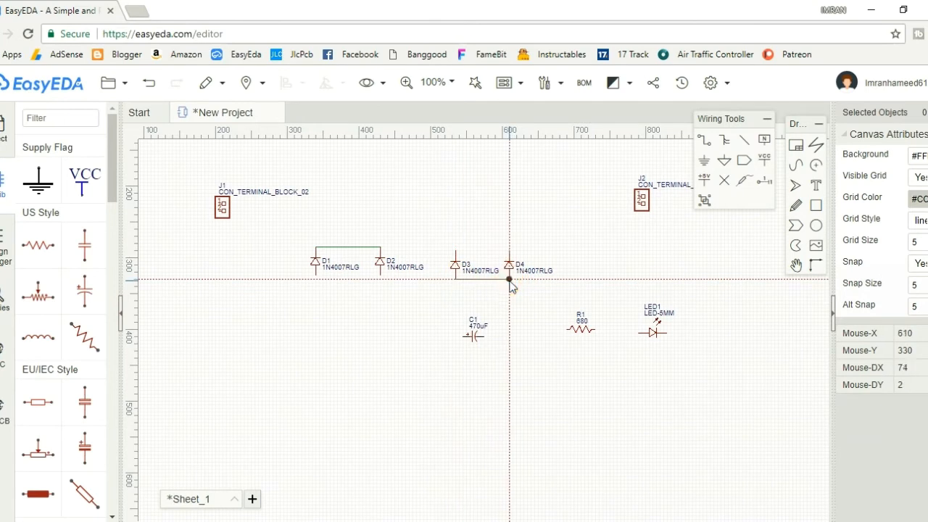
# - Wire the lower pin of D2 up and across to the upper pin of D3
pyautogui.click(380, 277)
pyautogui.click(432, 249)
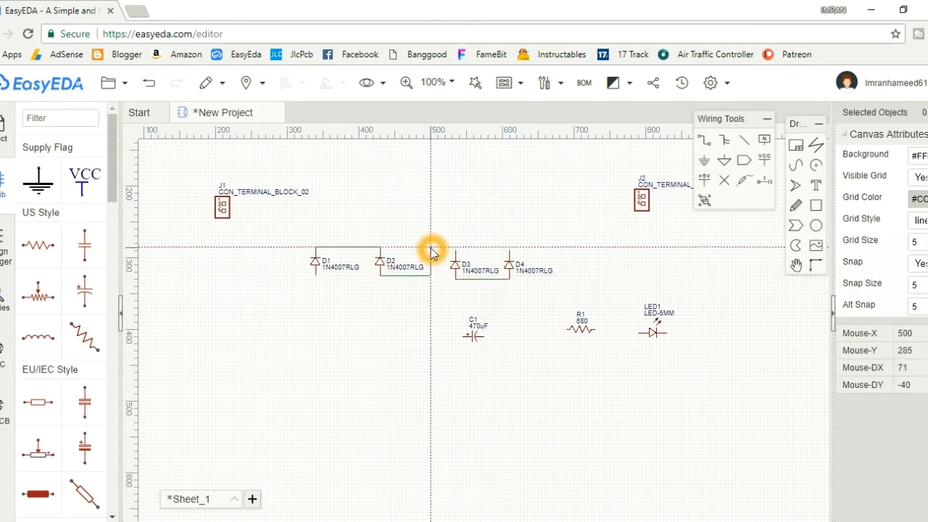
pyautogui.click(435, 249)
pyautogui.click(456, 247)
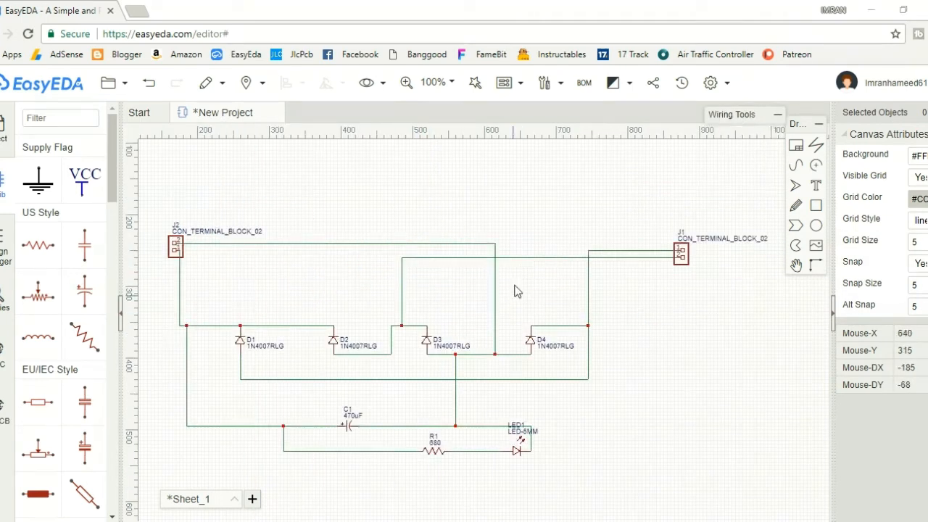
# - Save the schematic as a new private project titled "New Project" and convert it to a PCB
pyautogui.click(516, 286)
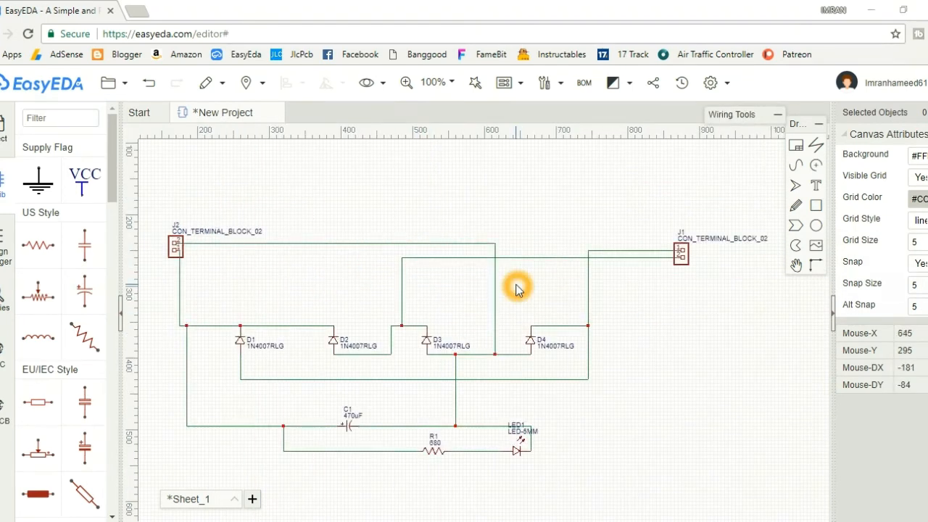
pyautogui.click(192, 263)
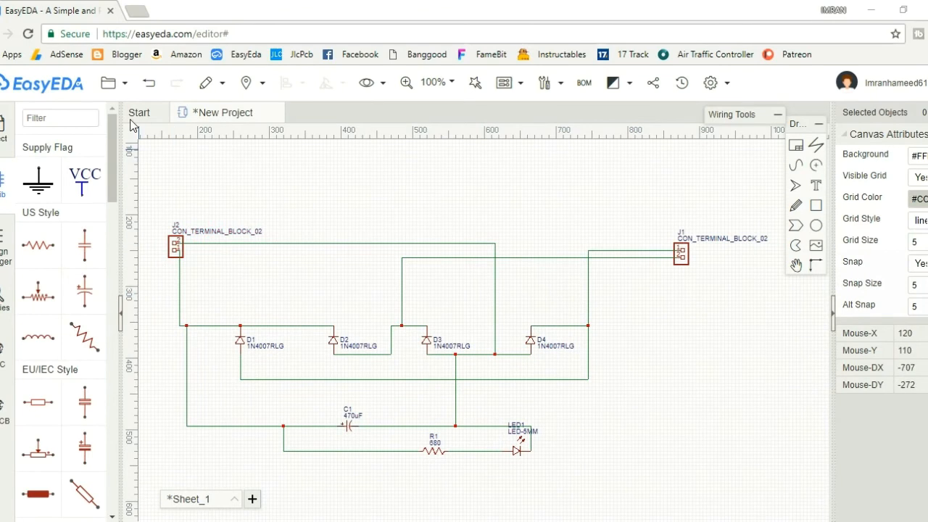
pyautogui.click(109, 83)
pyautogui.click(153, 146)
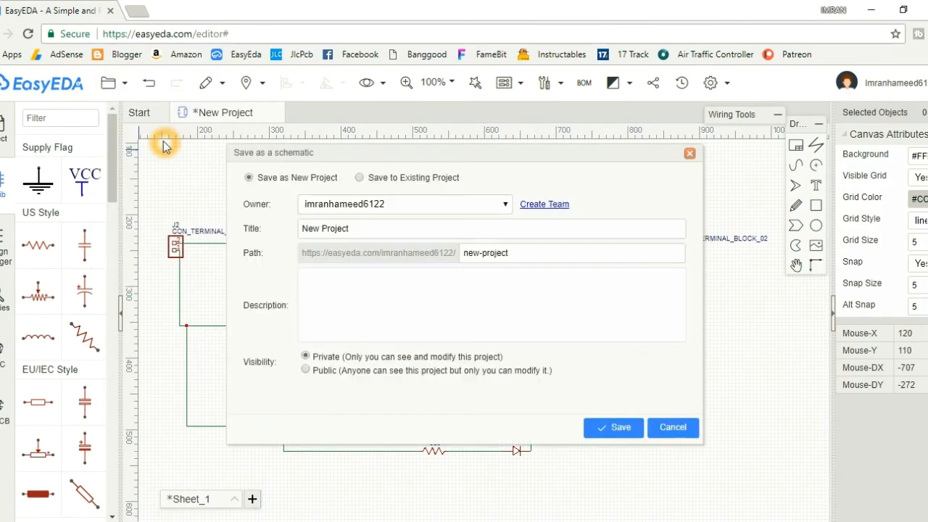
pyautogui.click(608, 432)
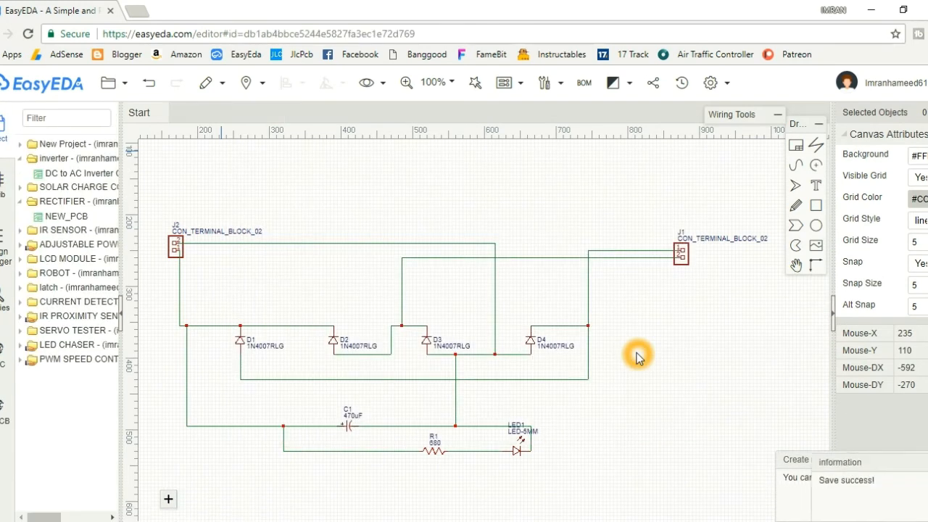
pyautogui.moveTo(504, 82)
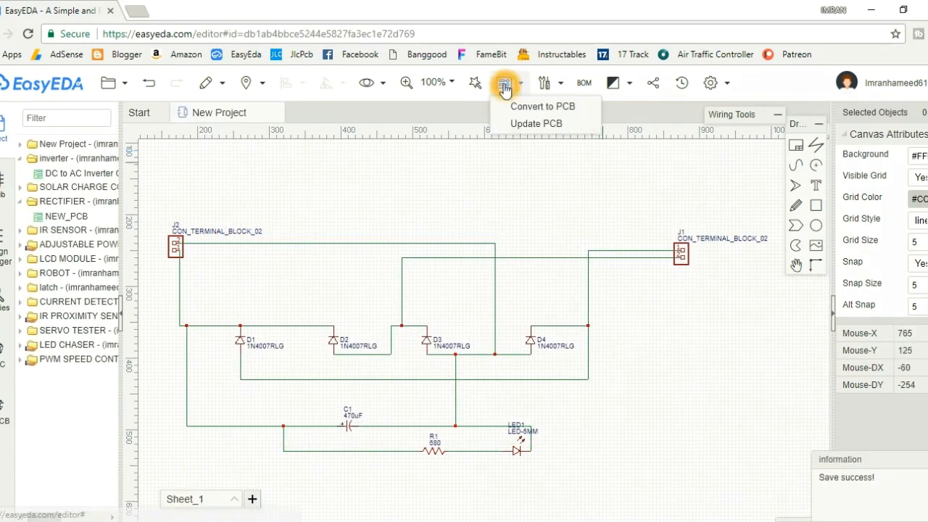
pyautogui.click(517, 101)
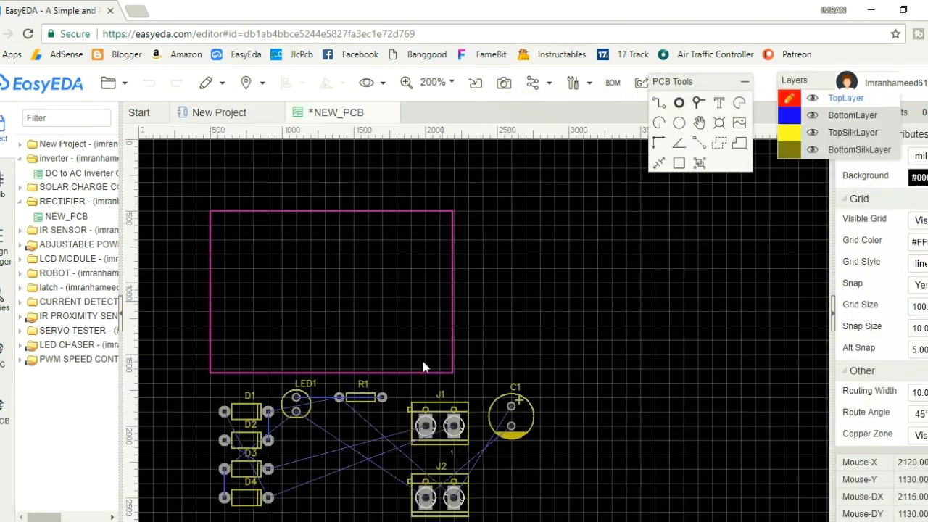
# - Widen the board outline by moving its right edge outward to about x 3180 mil
pyautogui.moveTo(546, 342); pyautogui.dragTo(569, 270, button='right')
pyautogui.click(568, 269)
pyautogui.click(474, 266)
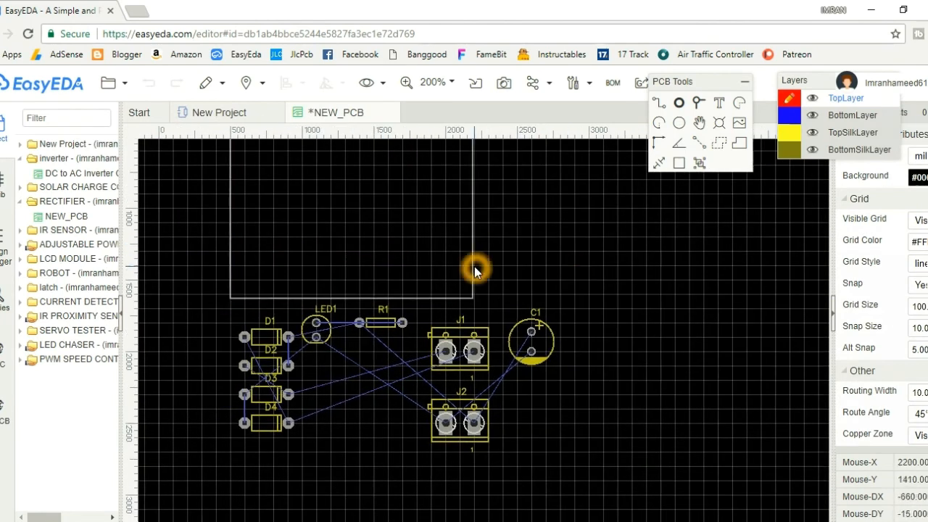
pyautogui.moveTo(475, 267); pyautogui.dragTo(614, 250)
# - Move diodes D1 and D2 from below the board into the middle of the board outline
pyautogui.moveTo(452, 208); pyautogui.dragTo(451, 250, button='right')
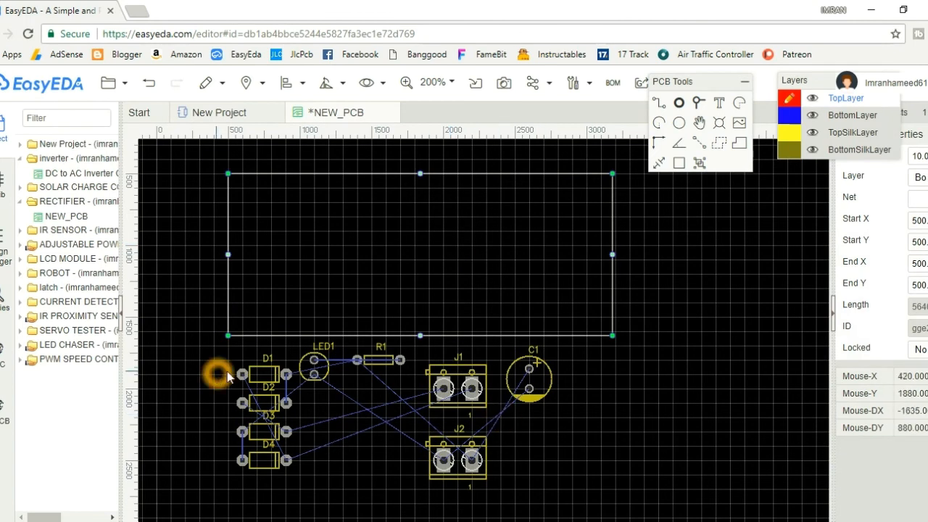
pyautogui.moveTo(283, 377); pyautogui.dragTo(406, 229)
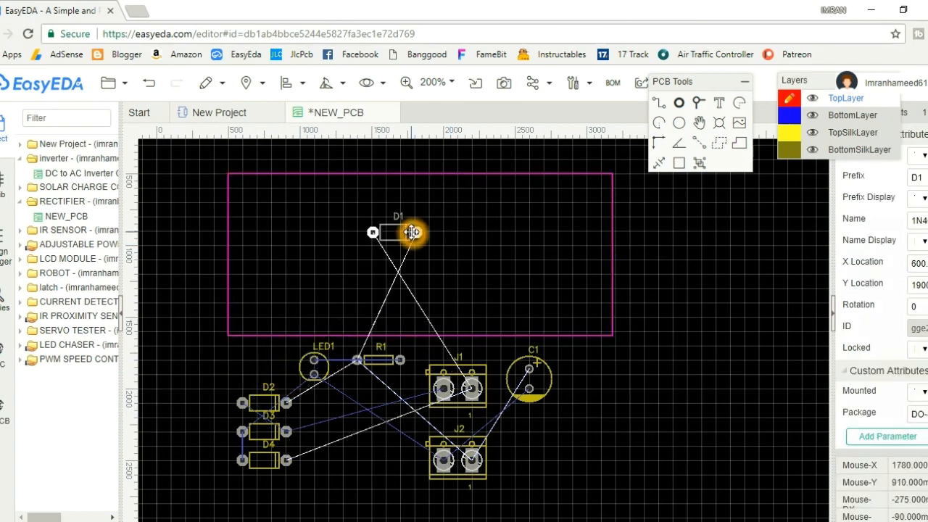
pyautogui.moveTo(286, 402); pyautogui.dragTo(434, 282)
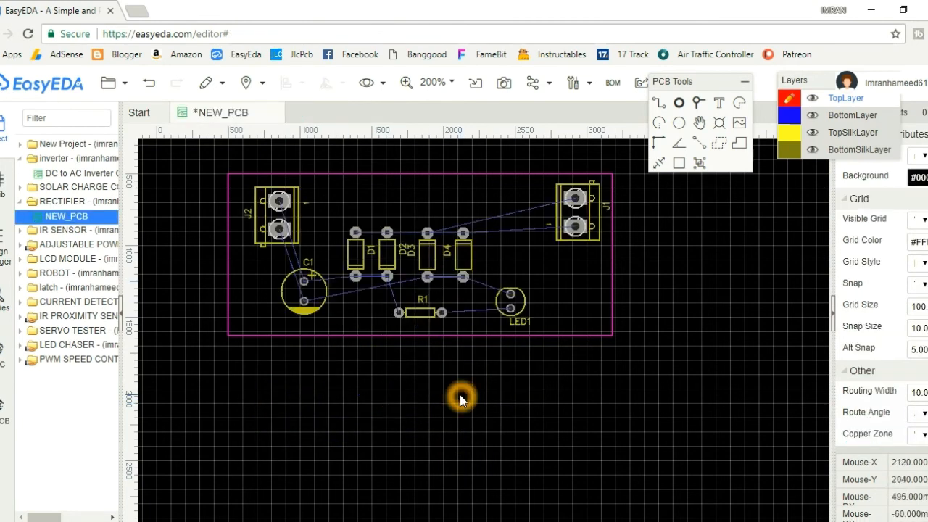
# - Run the Auto Router on TopLayer and BottomLayer using the cloud server and the default track width and clearances
pyautogui.moveTo(461, 399); pyautogui.dragTo(460, 461, button='right')
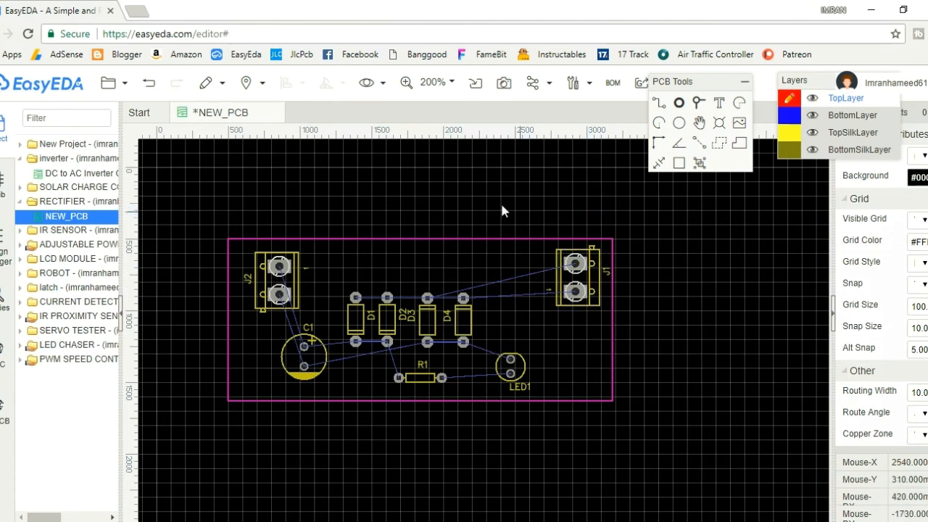
pyautogui.moveTo(679, 85); pyautogui.dragTo(759, 151)
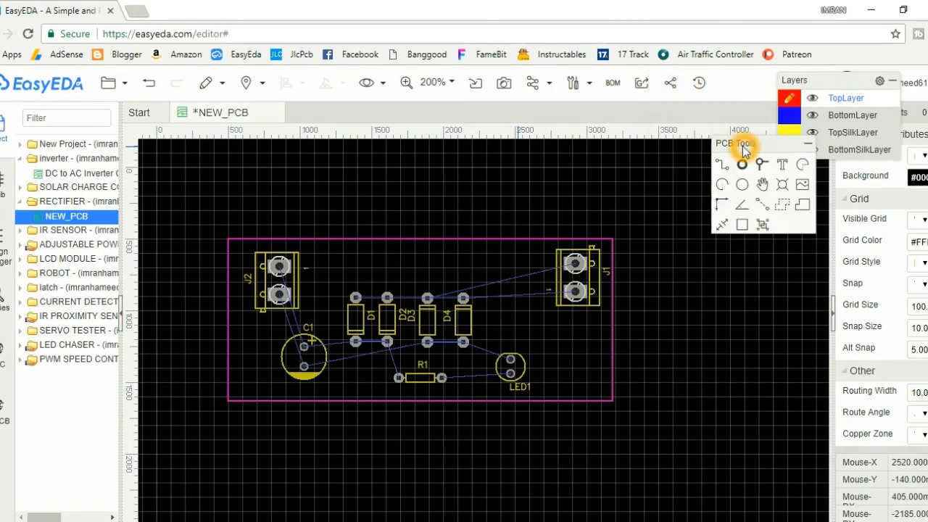
pyautogui.click(578, 84)
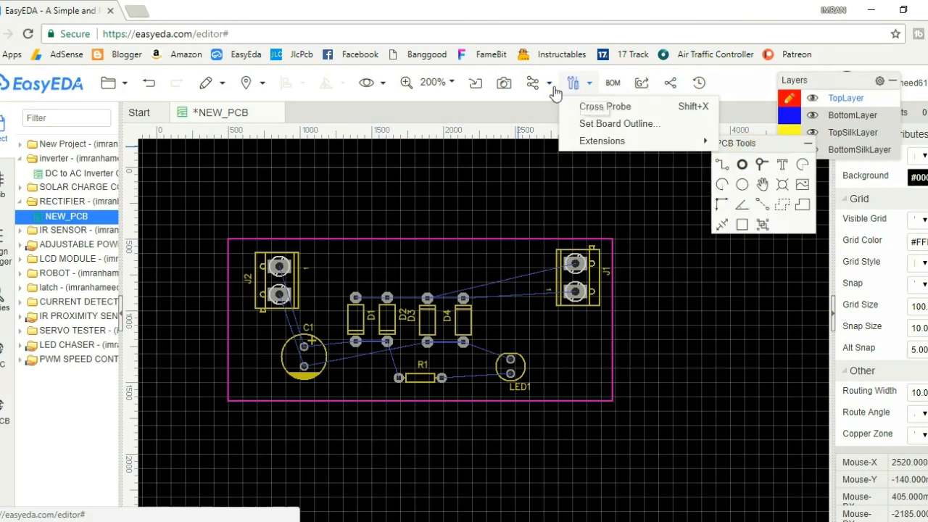
pyautogui.click(549, 83)
pyautogui.click(544, 105)
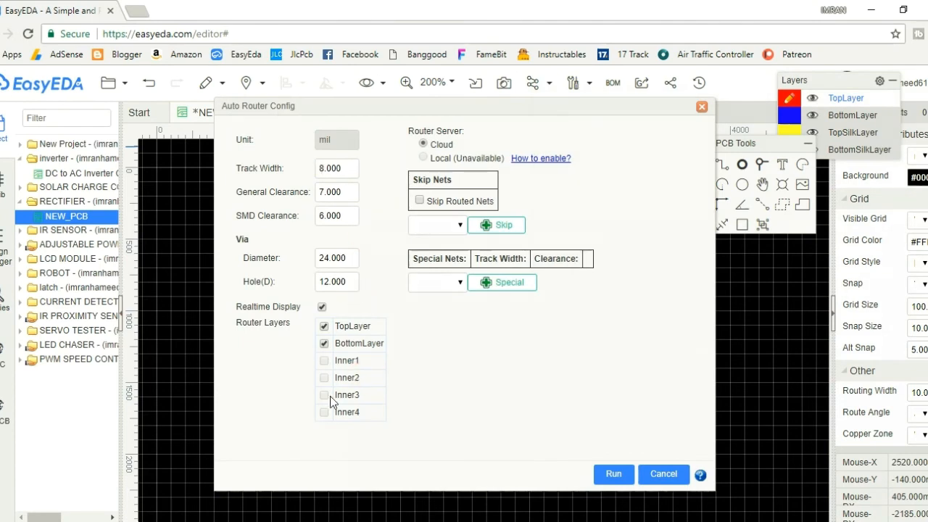
pyautogui.click(334, 253)
pyautogui.click(330, 199)
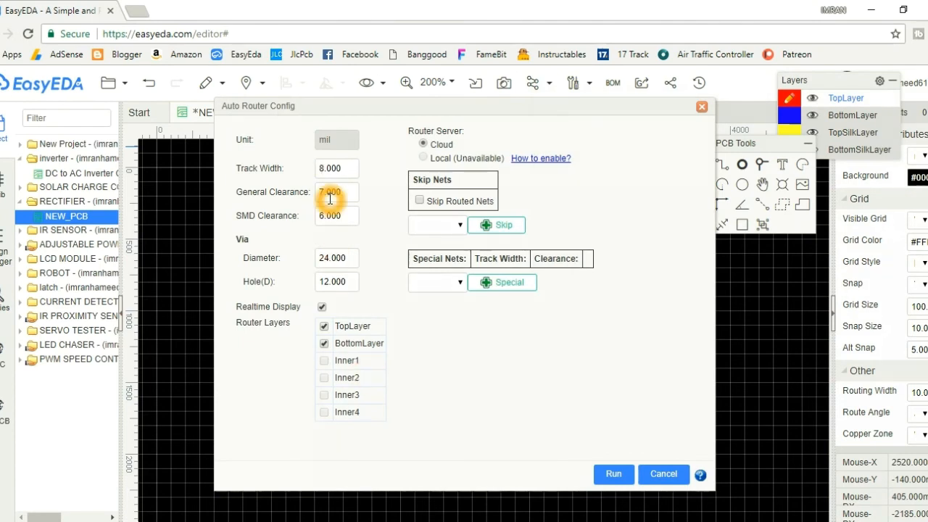
pyautogui.click(602, 481)
pyautogui.click(627, 473)
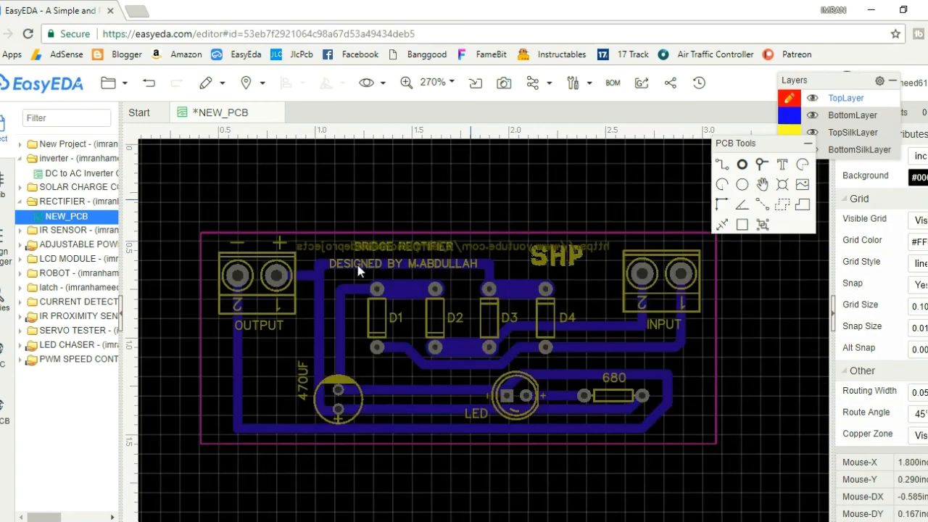
pyautogui.click(441, 273)
pyautogui.click(301, 259)
pyautogui.click(243, 239)
pyautogui.click(280, 302)
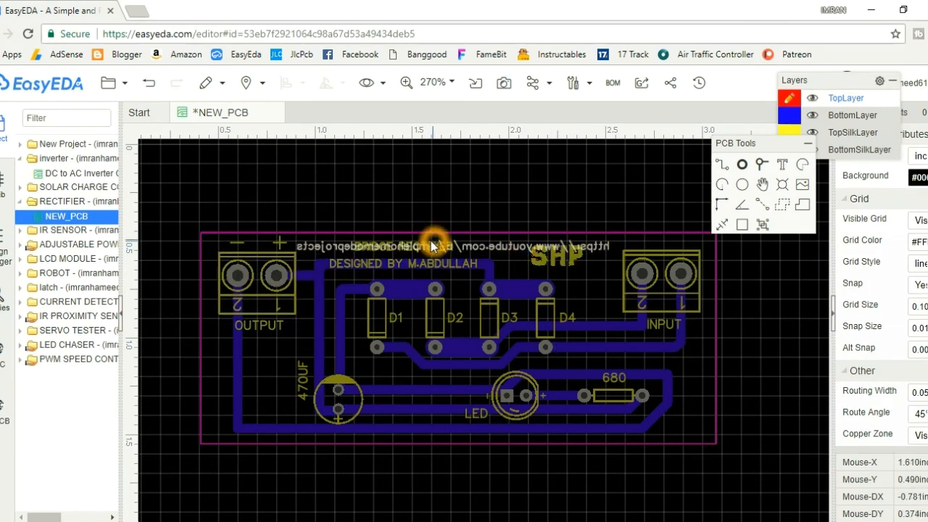
# - Draw a rectangular copper area on TopLayer that follows the four corners of the board outline
pyautogui.click(782, 204)
pyautogui.click(479, 182)
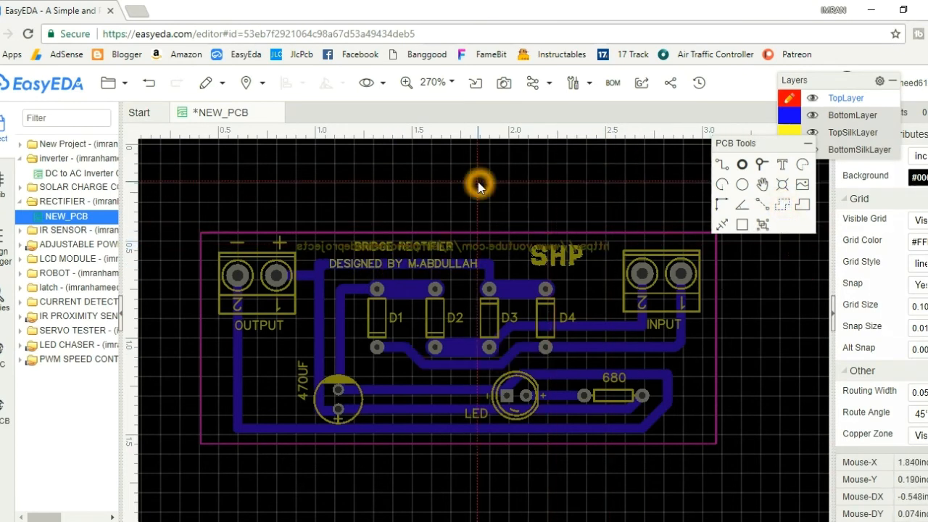
pyautogui.click(203, 238)
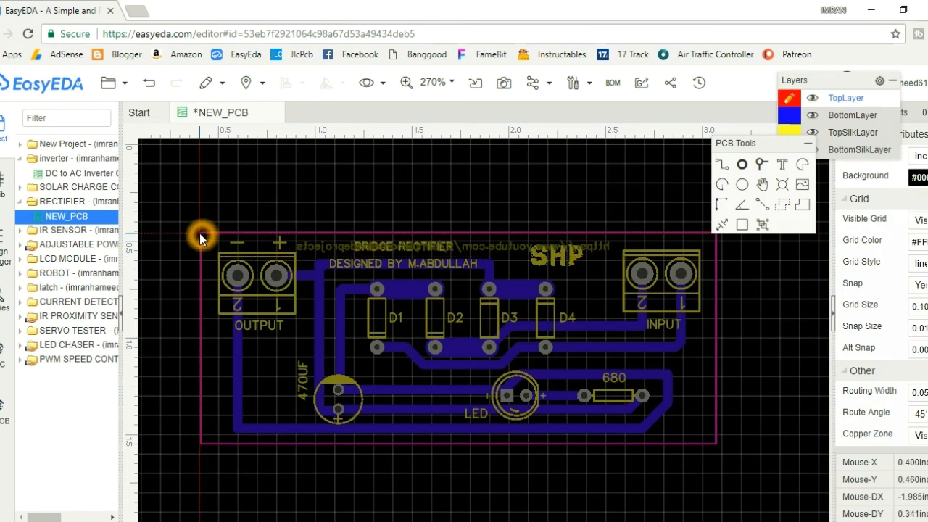
pyautogui.click(199, 451)
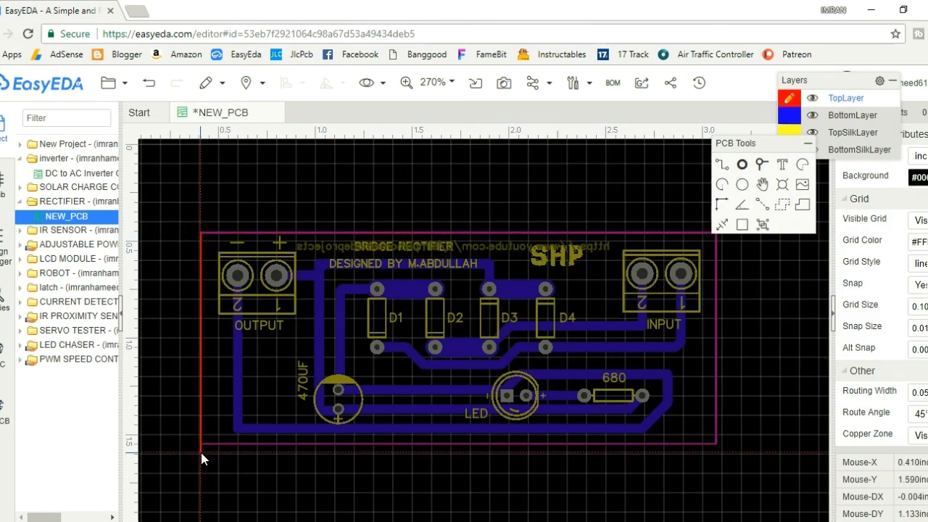
pyautogui.click(201, 448)
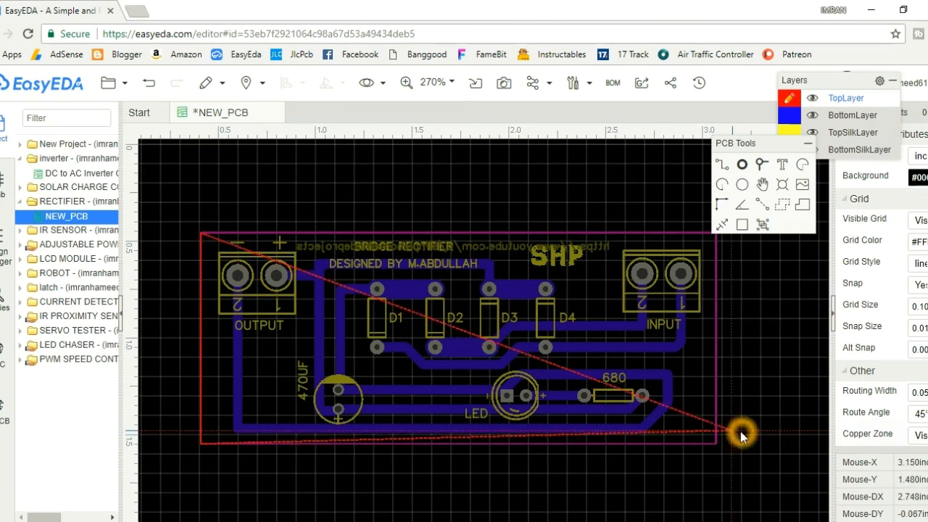
pyautogui.click(715, 448)
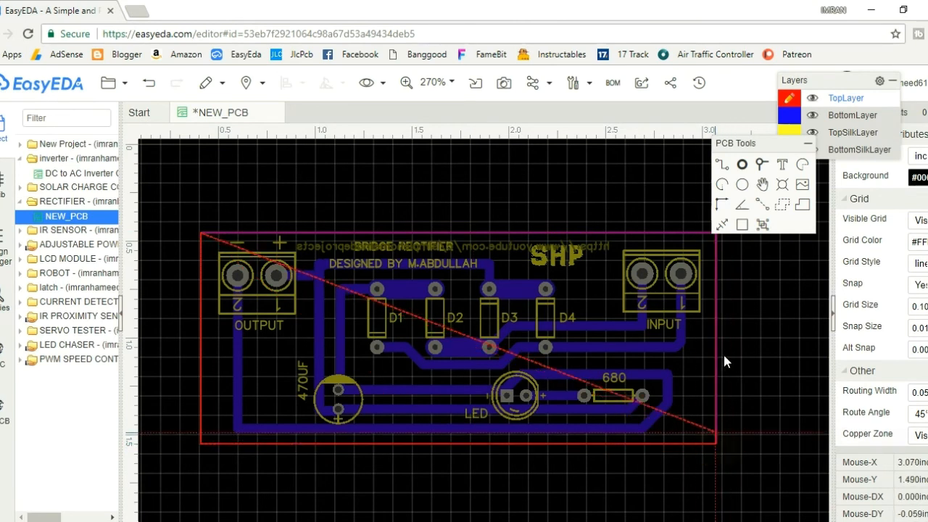
pyautogui.click(716, 234)
pyautogui.click(714, 232)
pyautogui.click(717, 235)
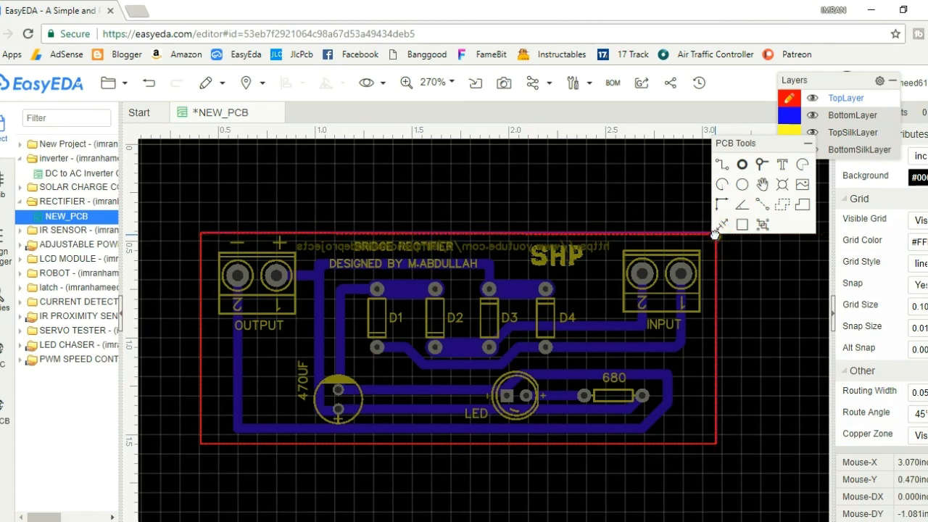
pyautogui.click(694, 242)
pyautogui.click(694, 240)
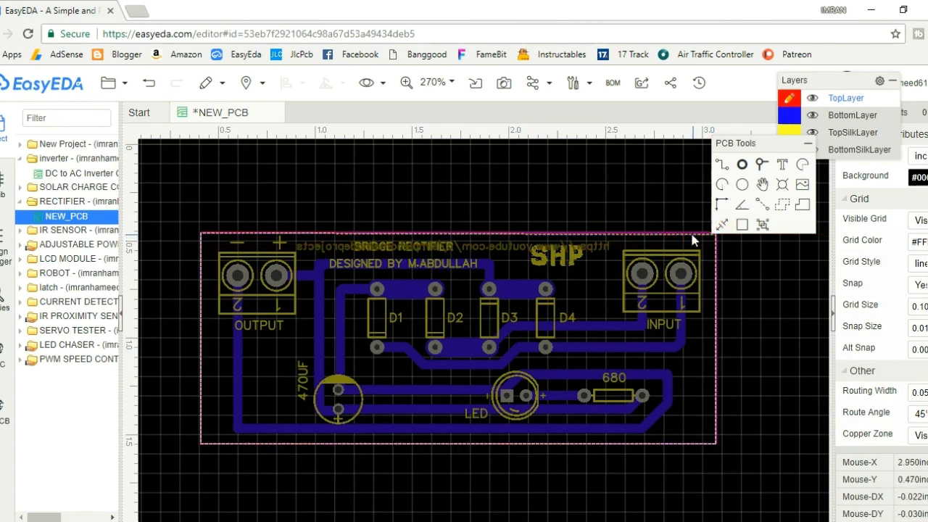
# - Change the copper area's layer to BottomLayer and dismiss the router server error
pyautogui.click(694, 242)
pyautogui.click(693, 240)
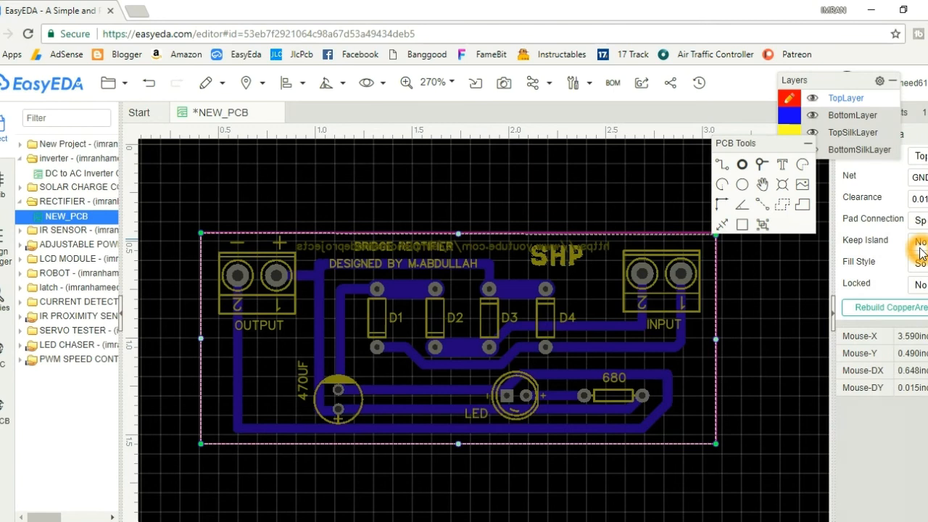
pyautogui.click(918, 156)
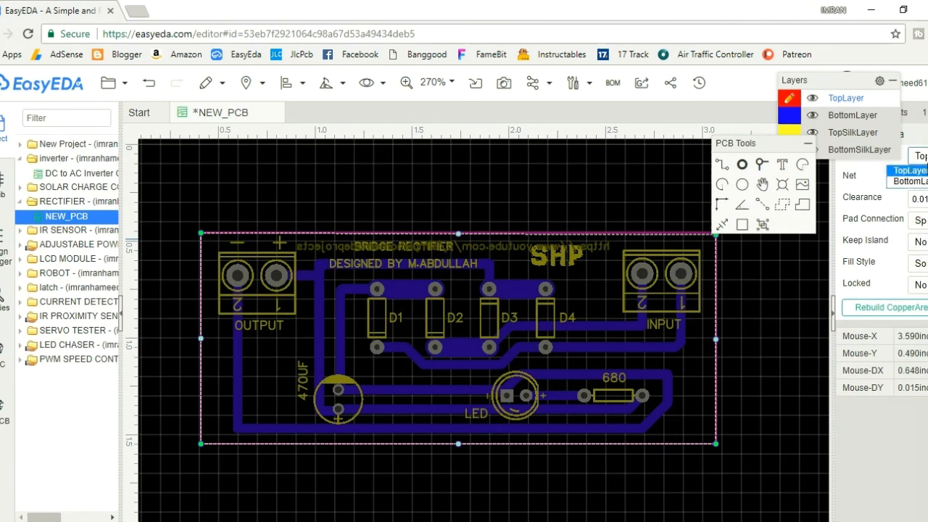
pyautogui.click(921, 181)
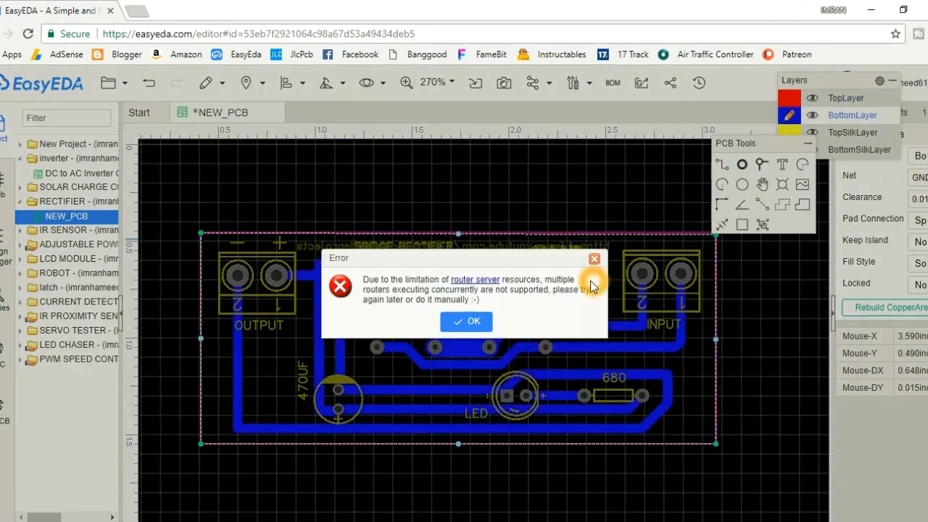
pyautogui.click(471, 323)
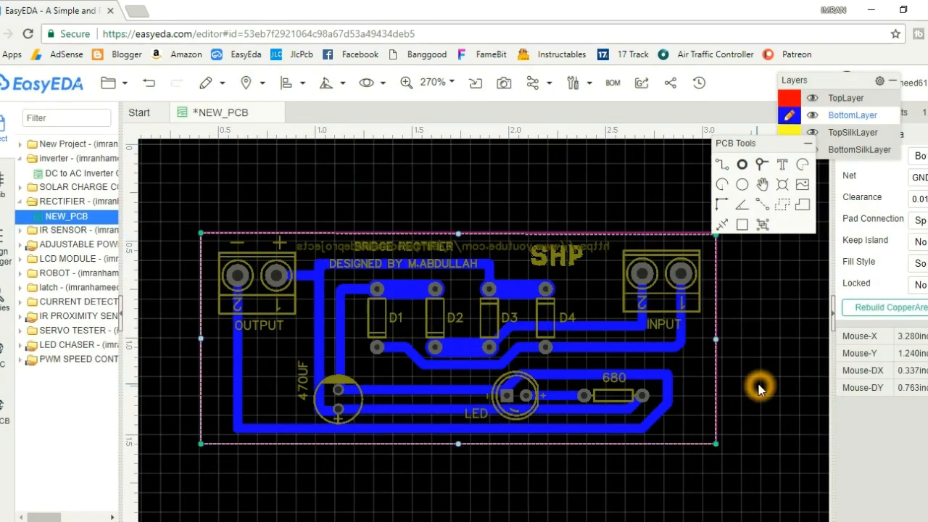
# - Set Keep Island to Yes for the copper area and deselect it
pyautogui.click(920, 242)
pyautogui.click(917, 258)
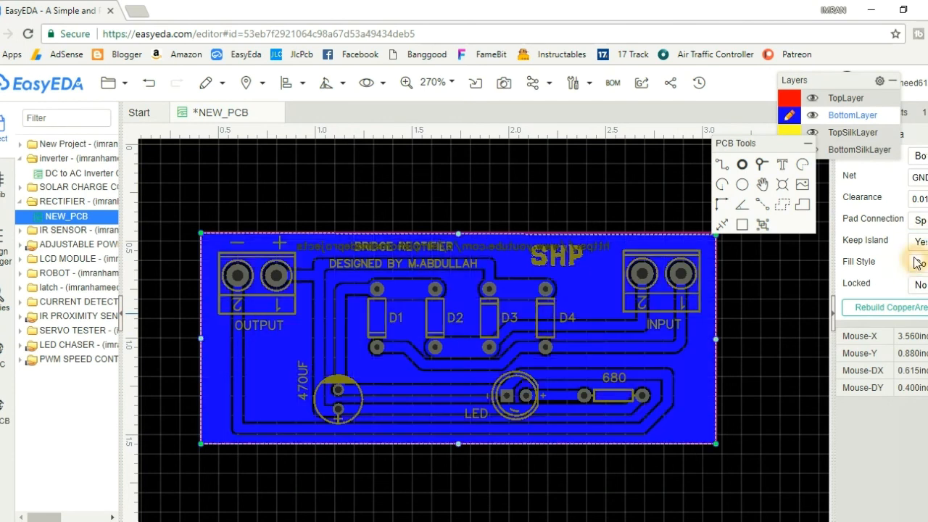
pyautogui.click(769, 327)
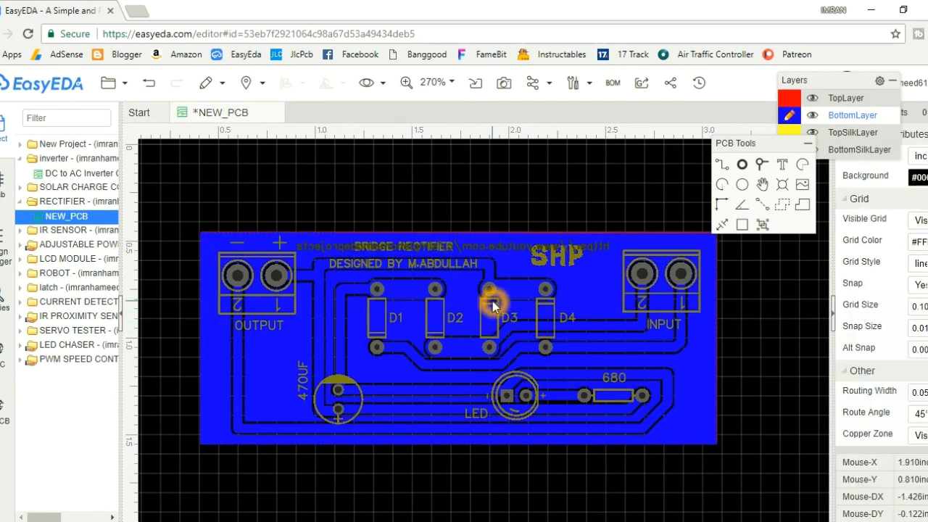
pyautogui.click(536, 82)
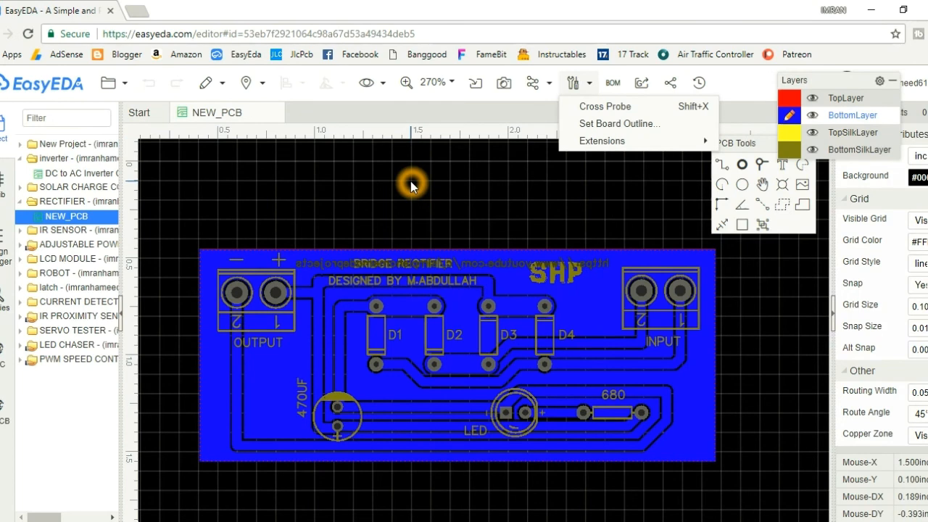
pyautogui.click(123, 85)
pyautogui.click(145, 219)
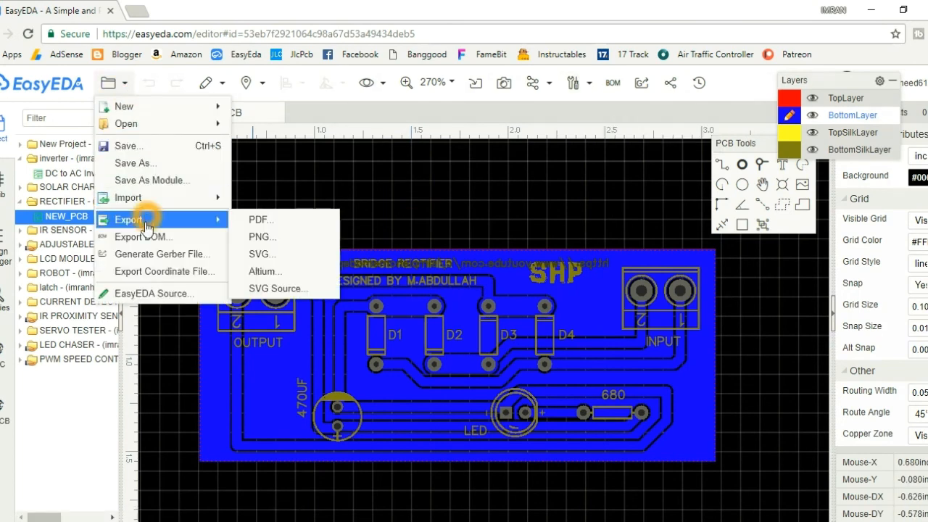
pyautogui.click(250, 229)
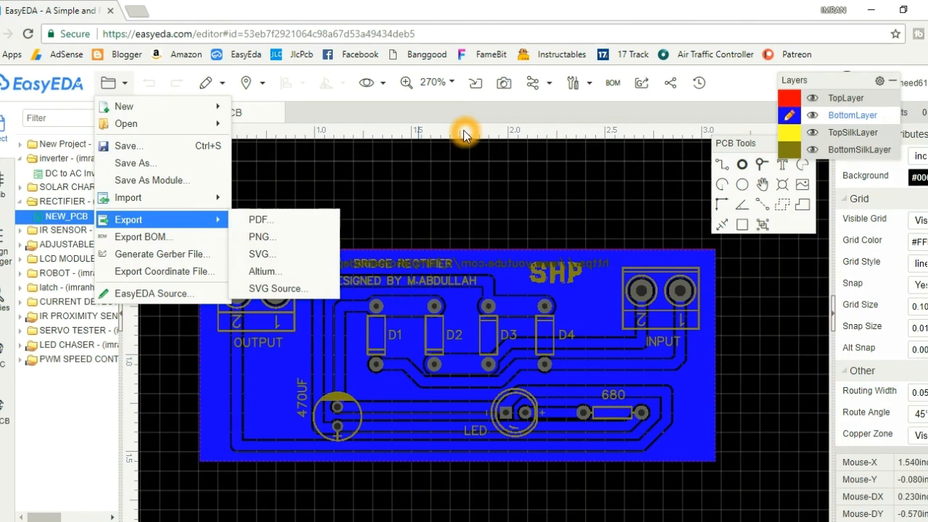
pyautogui.click(522, 188)
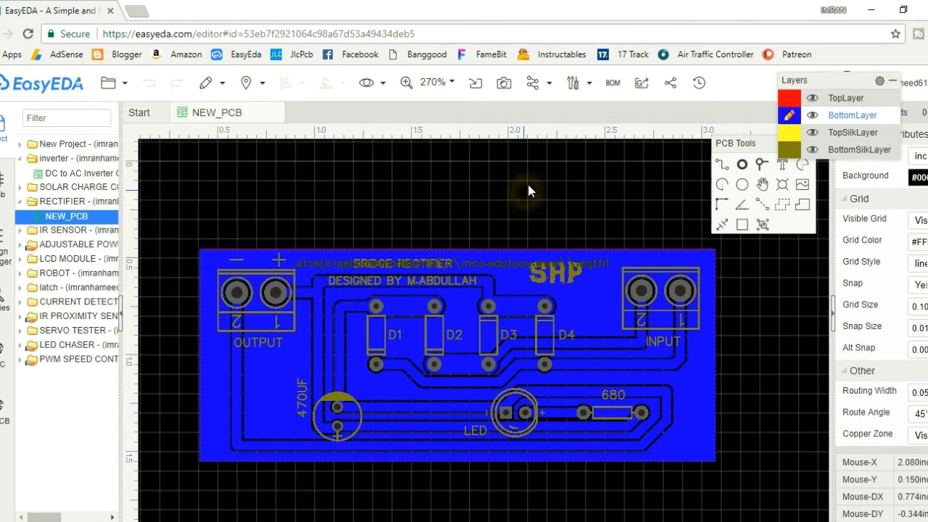
# - Generate and download the Gerber file of the rectifier board with the default PCB details
pyautogui.click(640, 86)
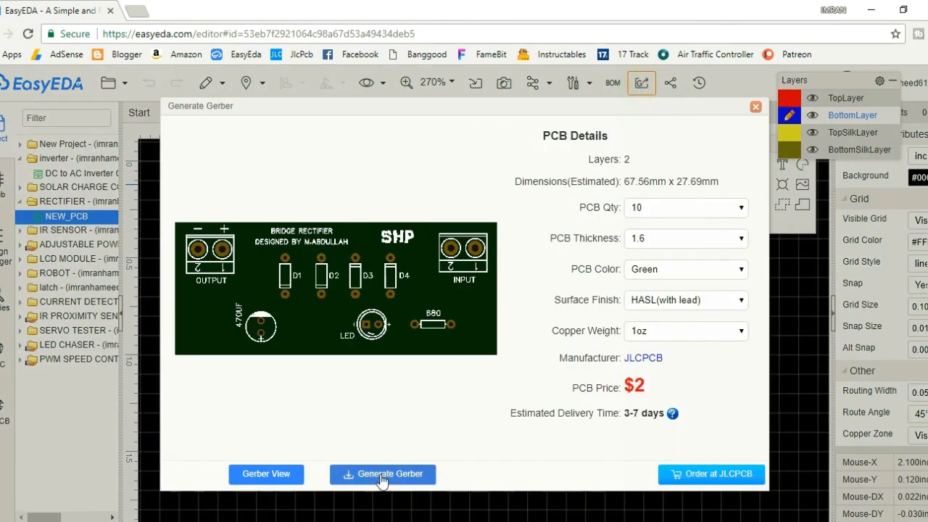
pyautogui.click(382, 475)
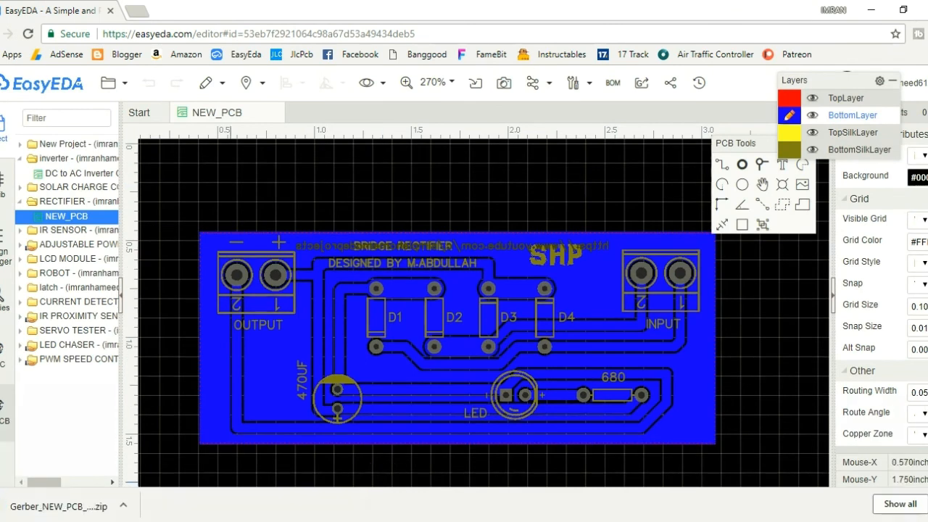
pyautogui.click(290, 55)
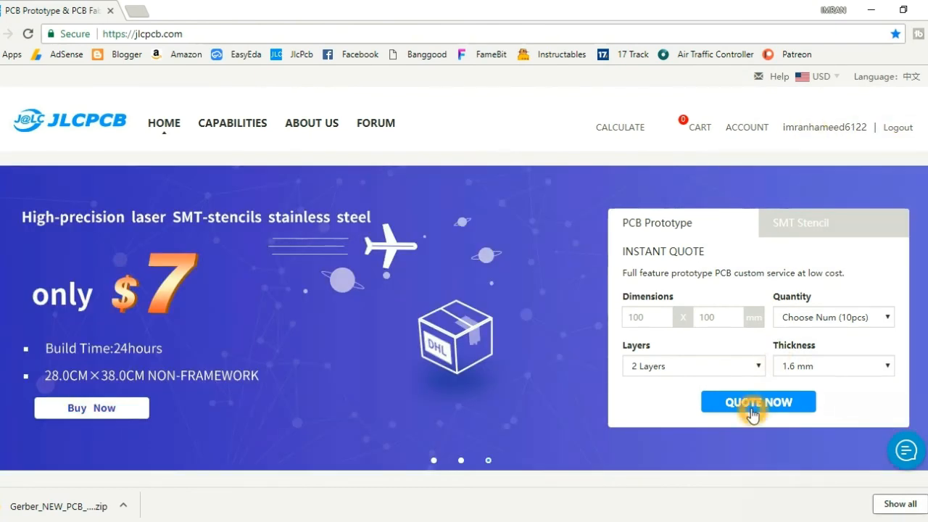
pyautogui.click(751, 403)
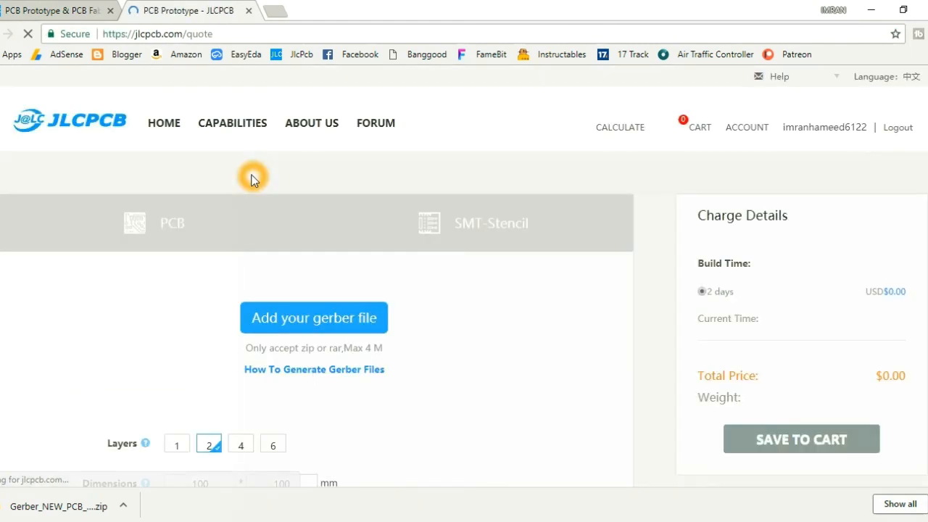
pyautogui.click(317, 326)
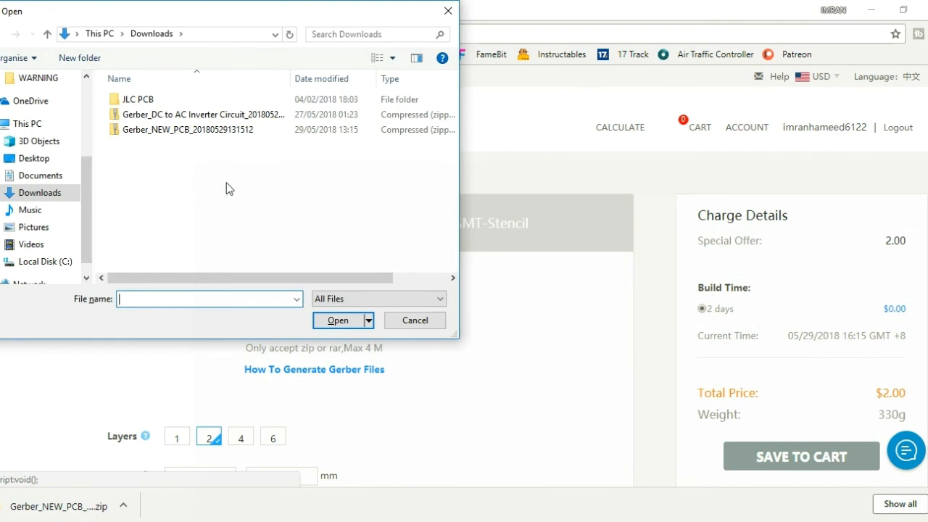
pyautogui.click(214, 131)
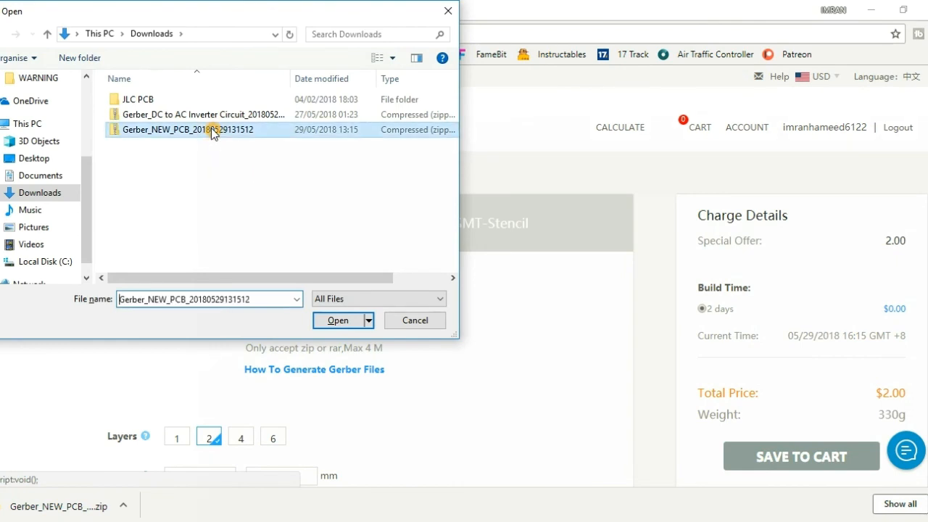
pyautogui.click(338, 321)
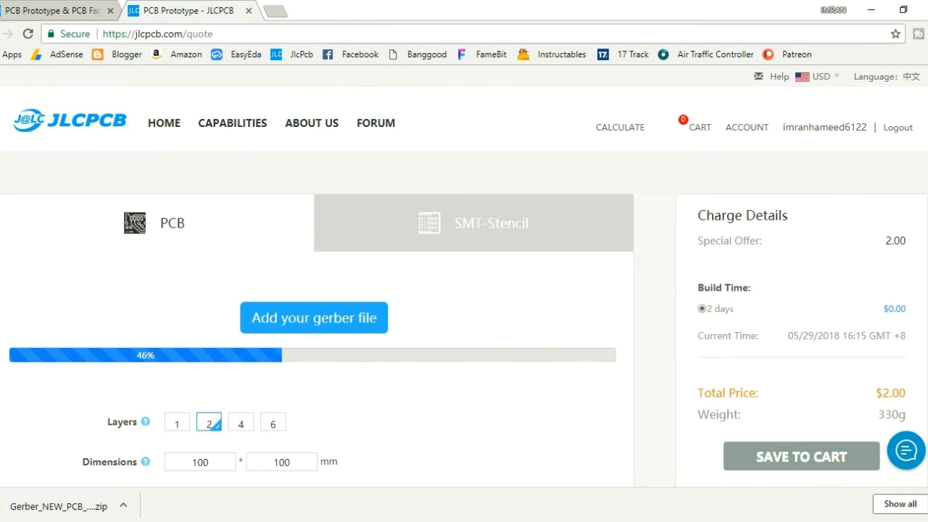
# - Open the uploaded board in the Gerber viewer and examine its top side
pyautogui.scroll(-3, 464, 276)
pyautogui.scroll(3, 464, 276)
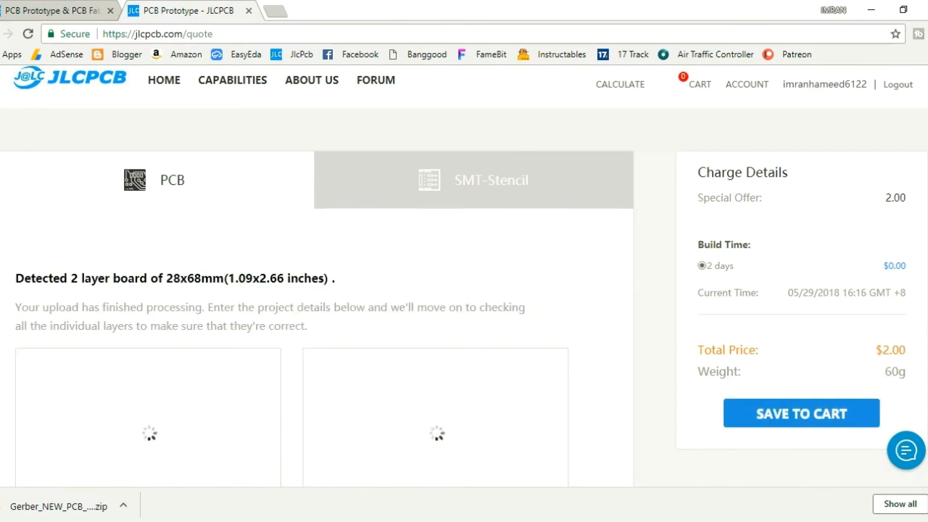
pyautogui.scroll(-3, 703, 297)
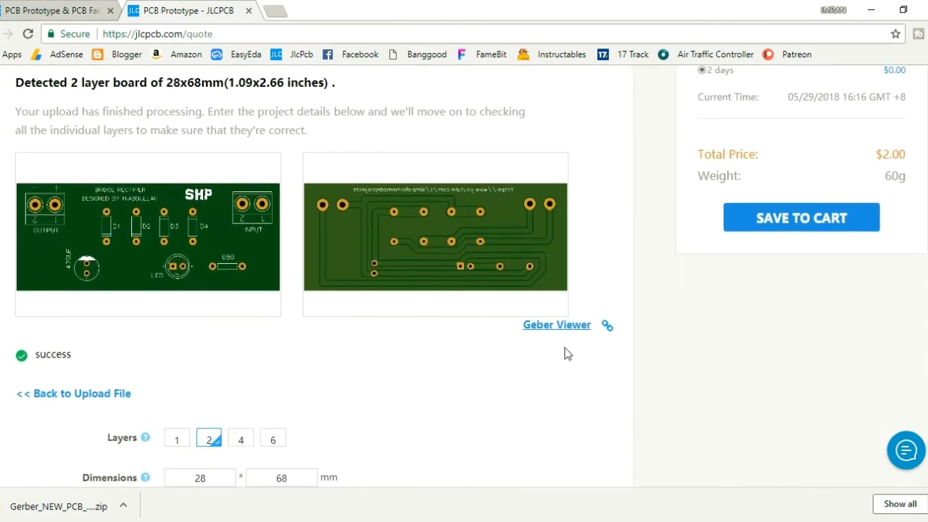
pyautogui.click(546, 326)
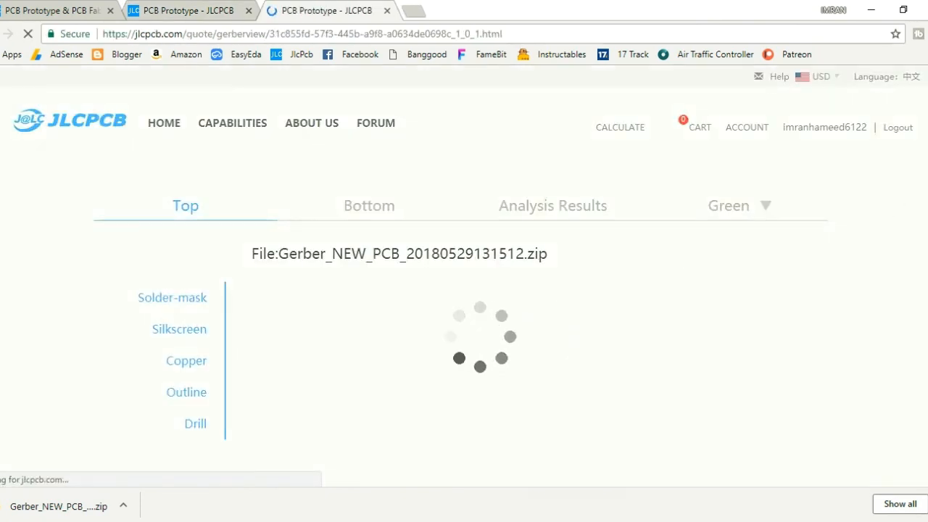
pyautogui.scroll(-2, 533, 326)
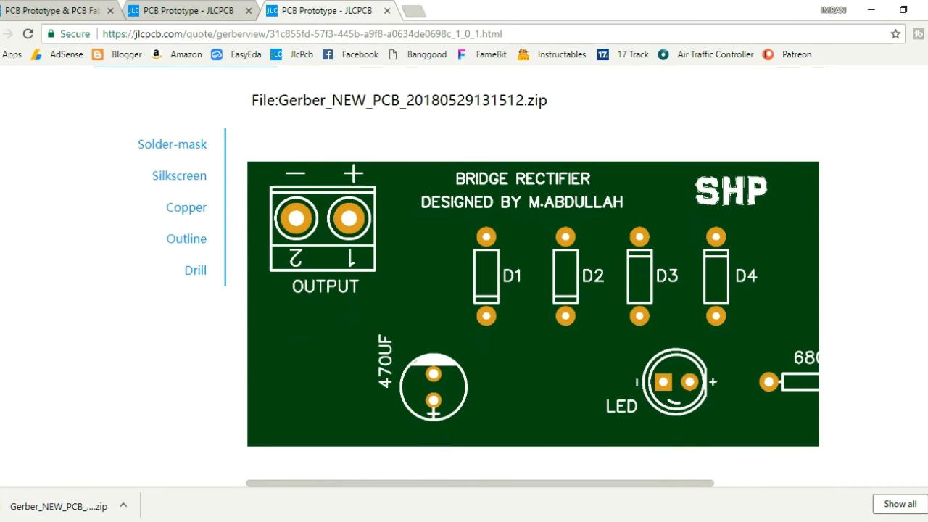
pyautogui.scroll(2, 465, 291)
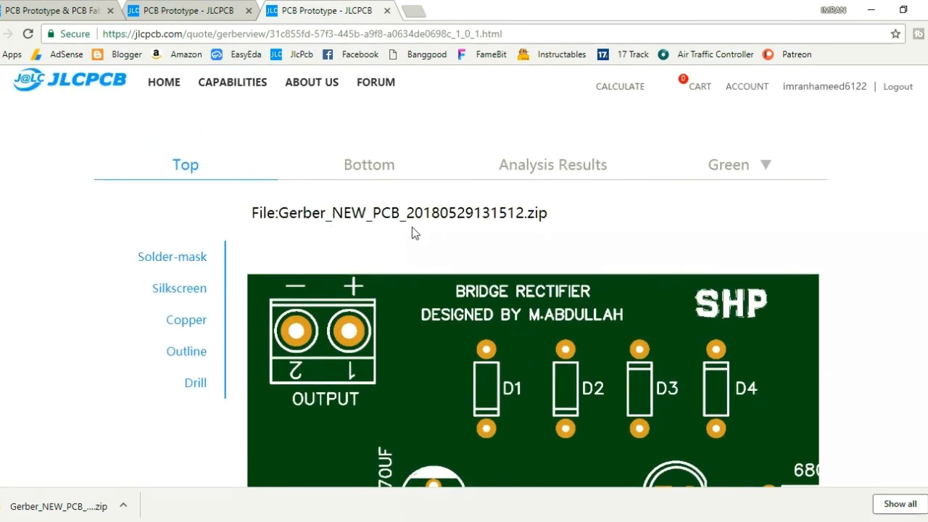
# - Examine the bottom side of the board in the Gerber viewer and close the viewer
pyautogui.click(377, 171)
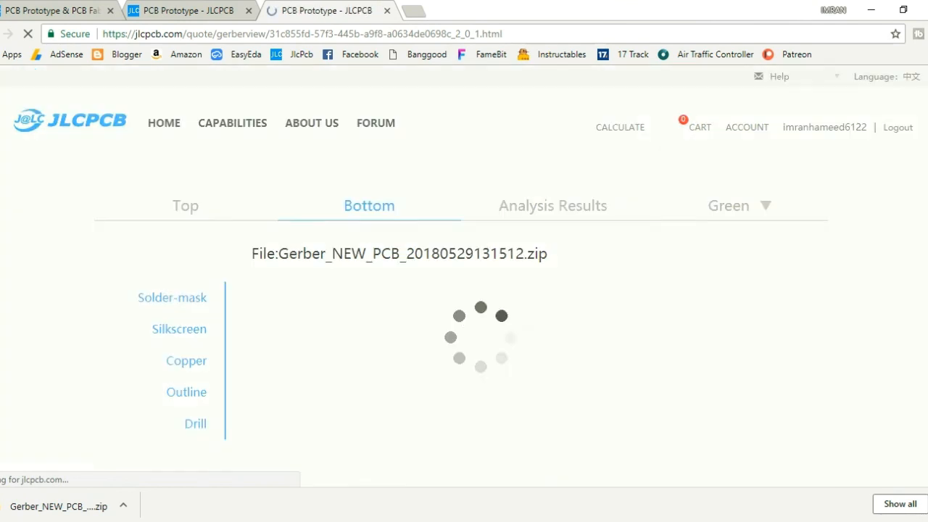
pyautogui.scroll(-1, 464, 291)
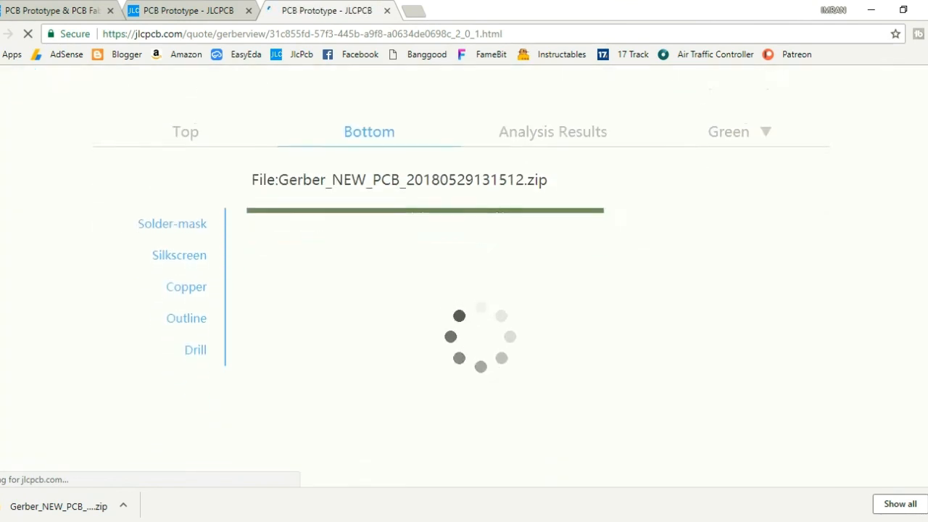
pyautogui.scroll(-1, 464, 290)
pyautogui.moveTo(590, 486); pyautogui.dragTo(543, 509)
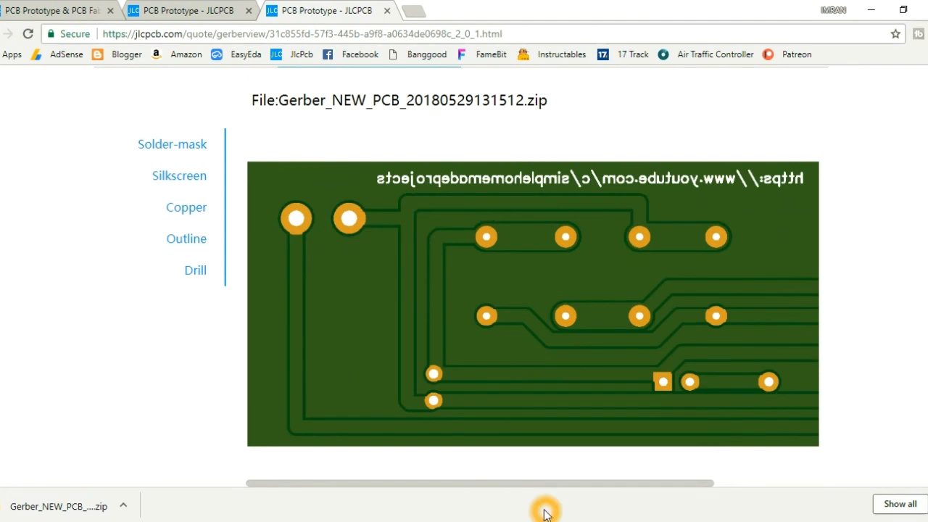
pyautogui.click(386, 10)
# - Set the PCB quantity of the quote to 25
pyautogui.scroll(-3, 822, 181)
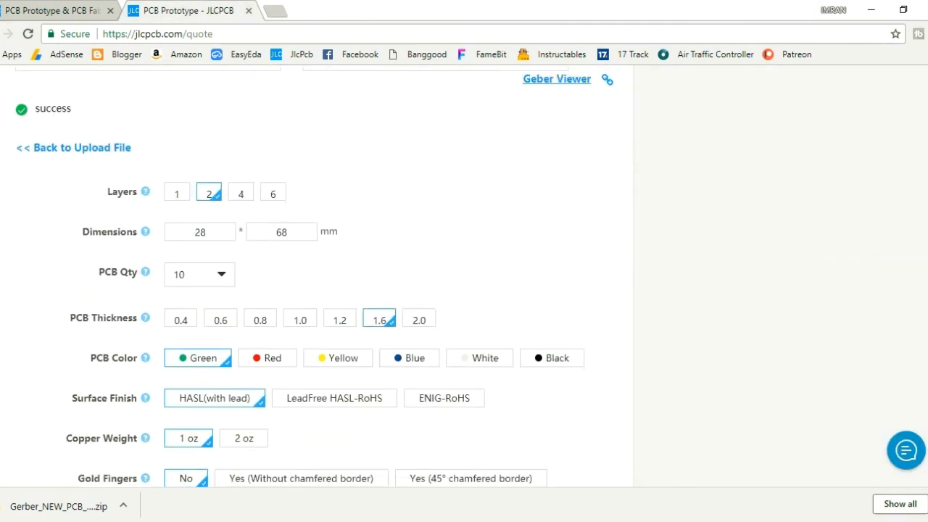
pyautogui.click(211, 270)
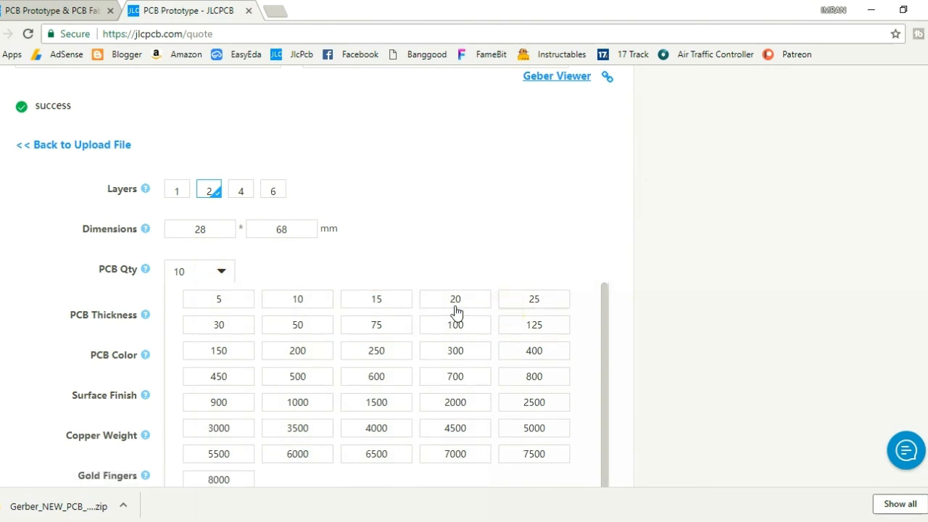
pyautogui.click(566, 295)
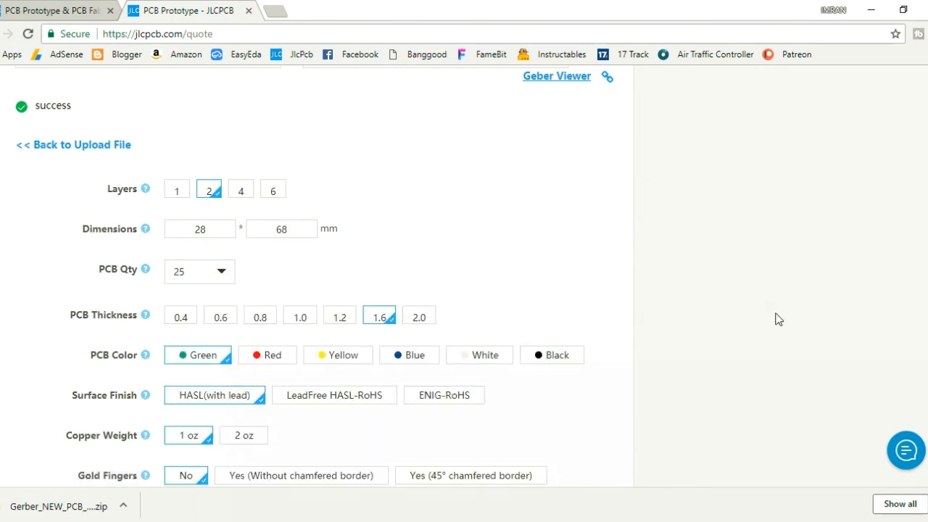
# - Set the copper weight to 2 oz and review the charge details of the order
pyautogui.scroll(-2, 460, 380)
pyautogui.scroll(-2, 427, 149)
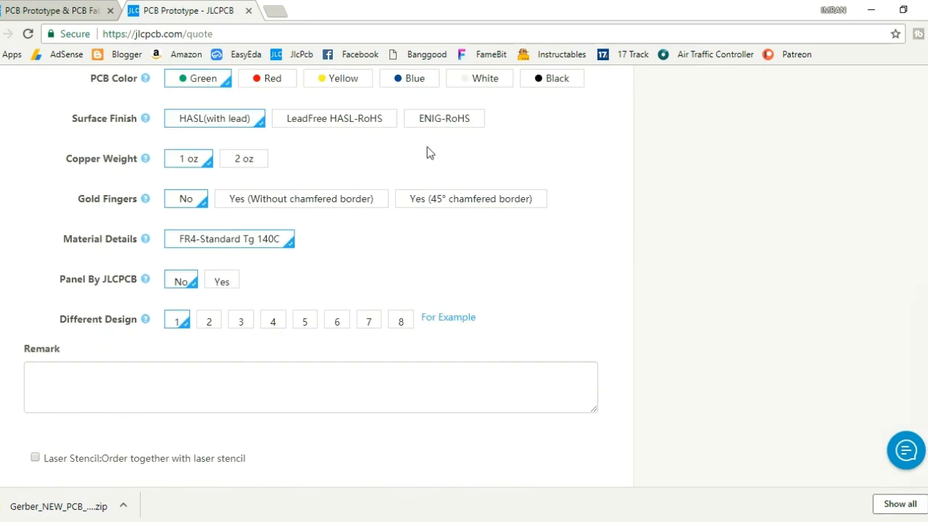
pyautogui.click(248, 161)
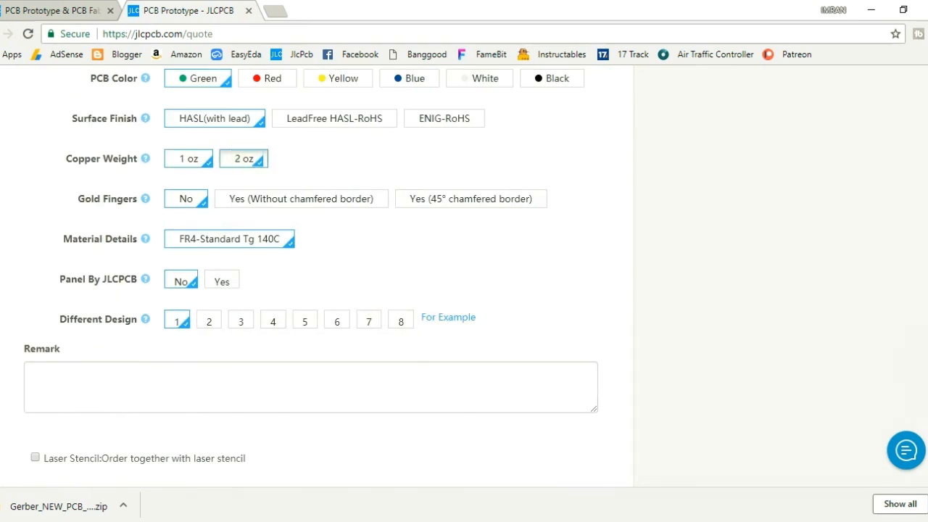
pyautogui.scroll(12, 327, 275)
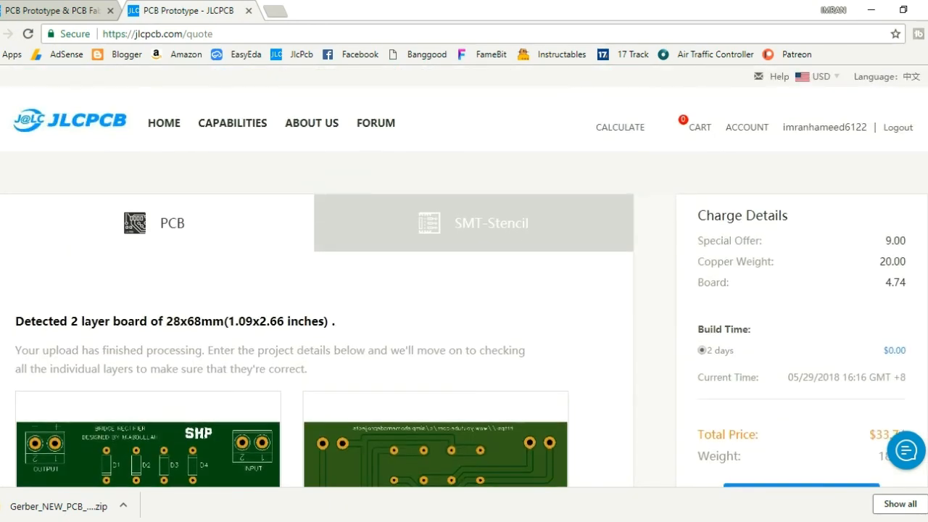
pyautogui.click(765, 210)
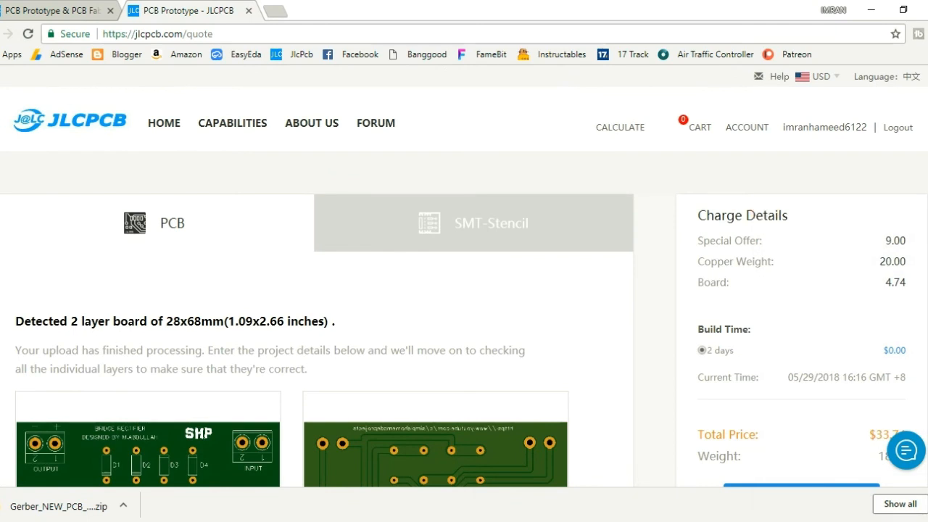
pyautogui.scroll(-4, 317, 326)
pyautogui.scroll(3, 316, 326)
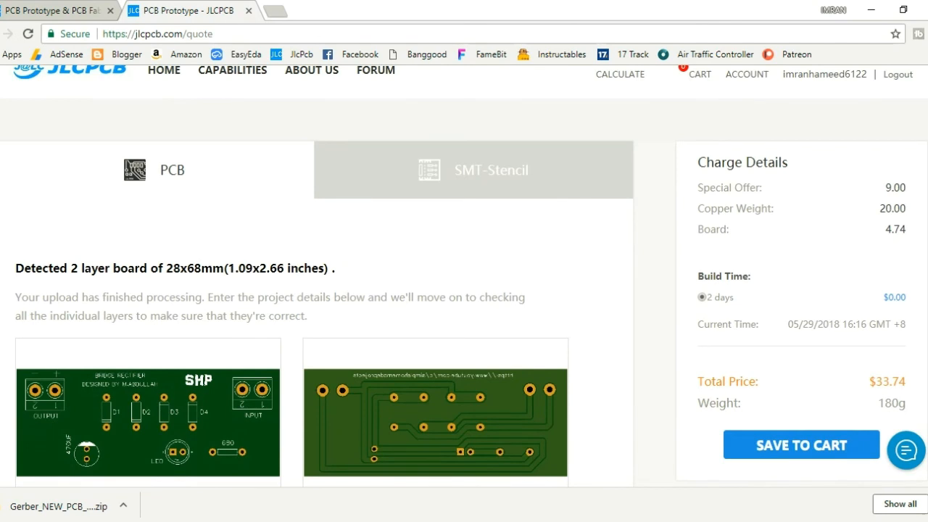